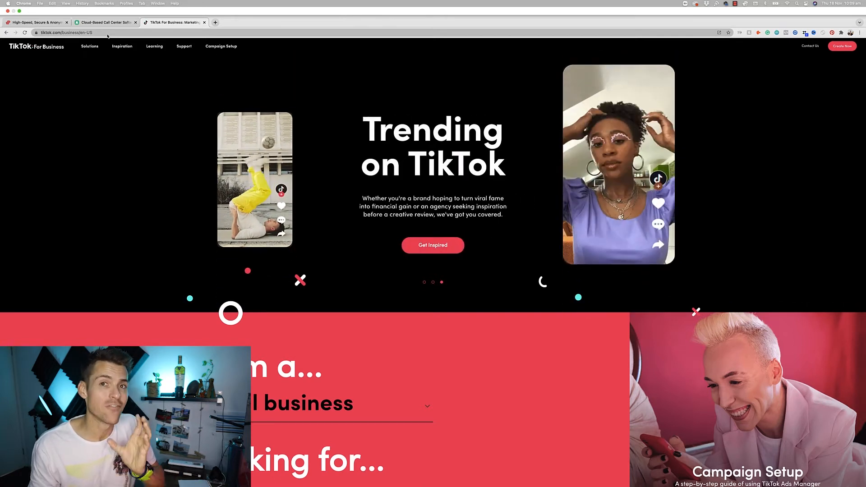
- Switch to the ExpressVPN tab, leaving TikTok For Business open in another tab
{"action": "left_click", "coordinate": [44, 23]}
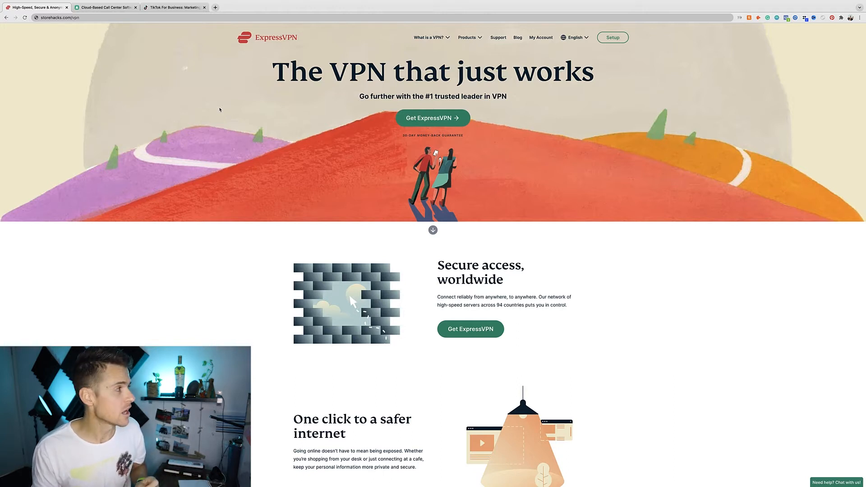
- Switch to the Cloud-Based Call Center tab with Aircall's Create a new number page
{"action": "left_click", "coordinate": [85, 9]}
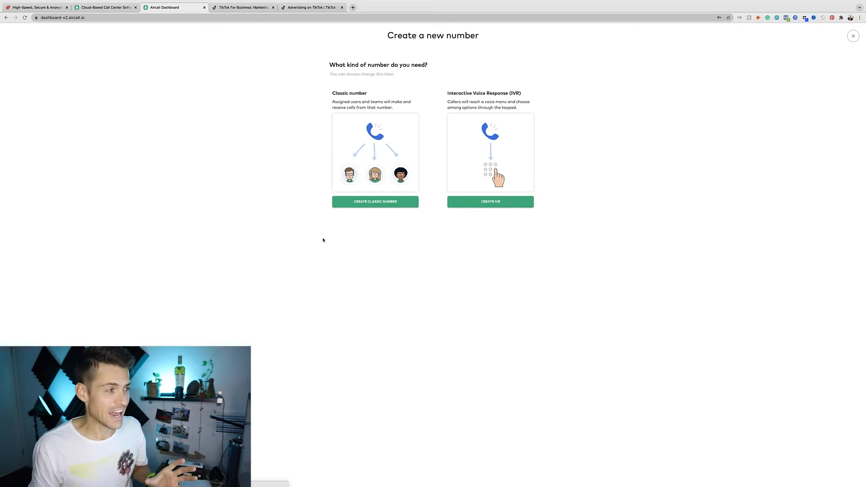
- Start a classic Aircall number as a United States local number
{"action": "left_click", "coordinate": [381, 202]}
{"action": "left_click", "coordinate": [404, 89]}
{"action": "scroll", "coordinate": [397, 120], "scroll_direction": "down", "scroll_amount": 5}
{"action": "scroll", "coordinate": [397, 121], "scroll_direction": "down", "scroll_amount": 10}
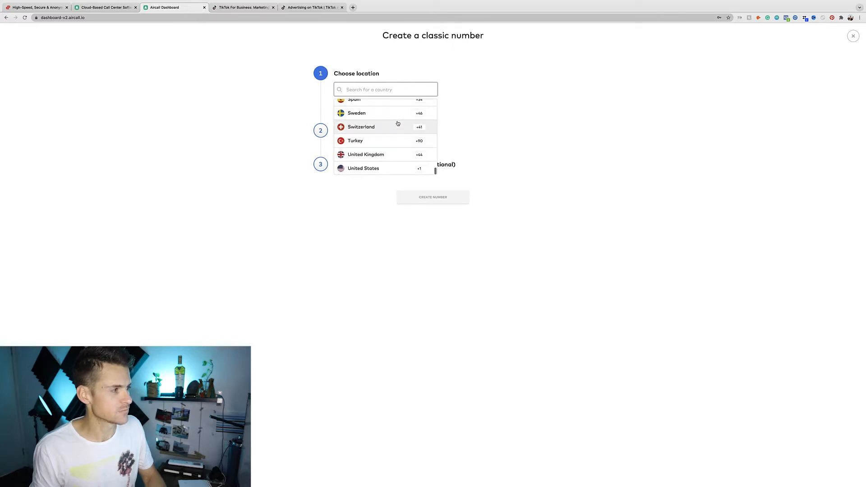
{"action": "left_click", "coordinate": [372, 169]}
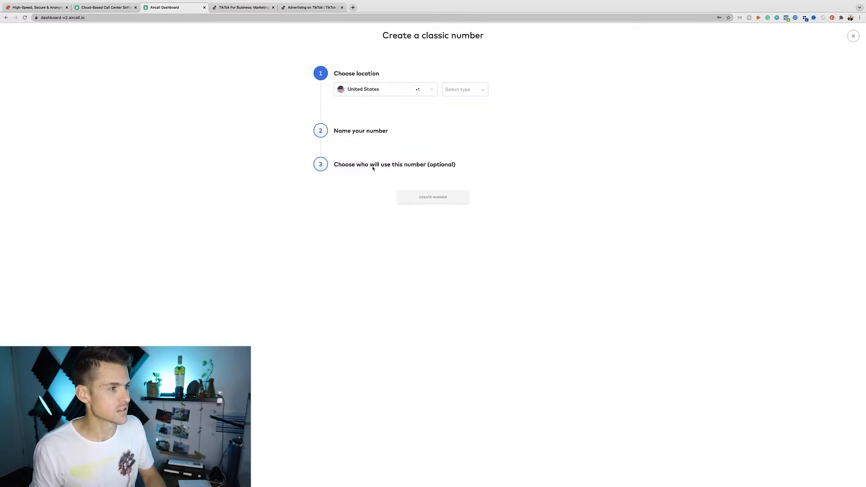
{"action": "left_click", "coordinate": [465, 95]}
{"action": "left_click", "coordinate": [463, 120]}
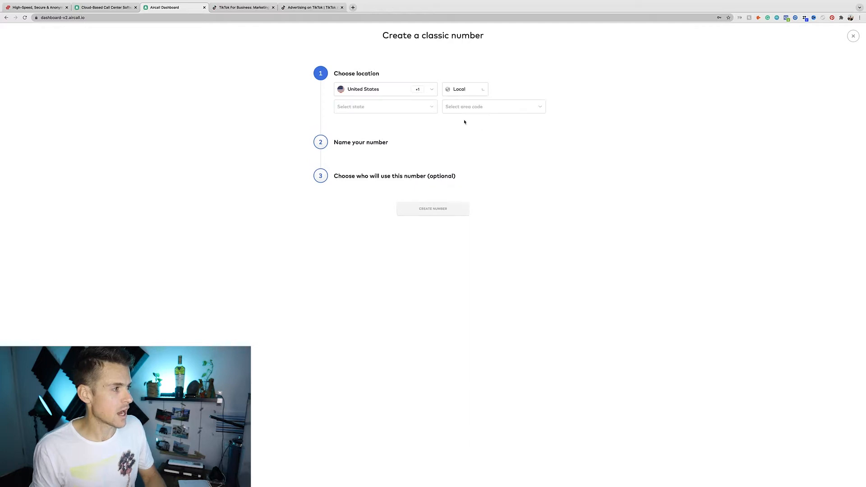
- Choose New Jersey with the Trenton 609 area code, name it TikTok, and create it
{"action": "left_click", "coordinate": [399, 111]}
{"action": "scroll", "coordinate": [389, 144], "scroll_direction": "down", "scroll_amount": 5}
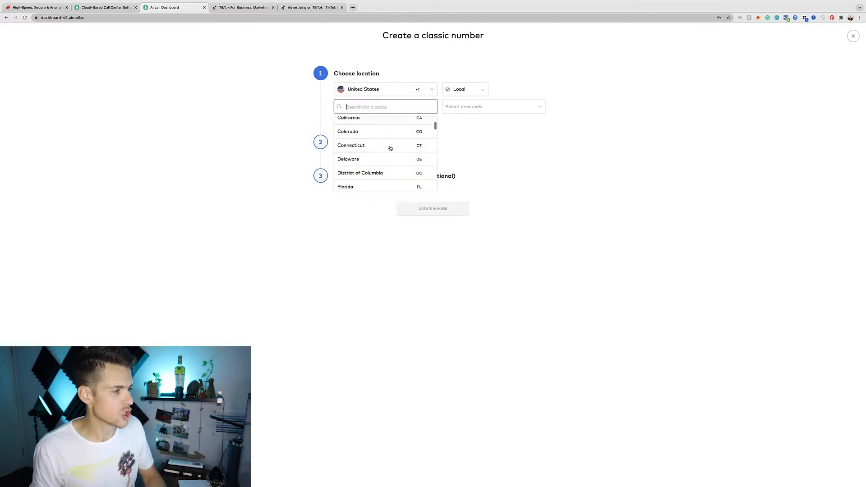
{"action": "scroll", "coordinate": [389, 152], "scroll_direction": "down", "scroll_amount": 5}
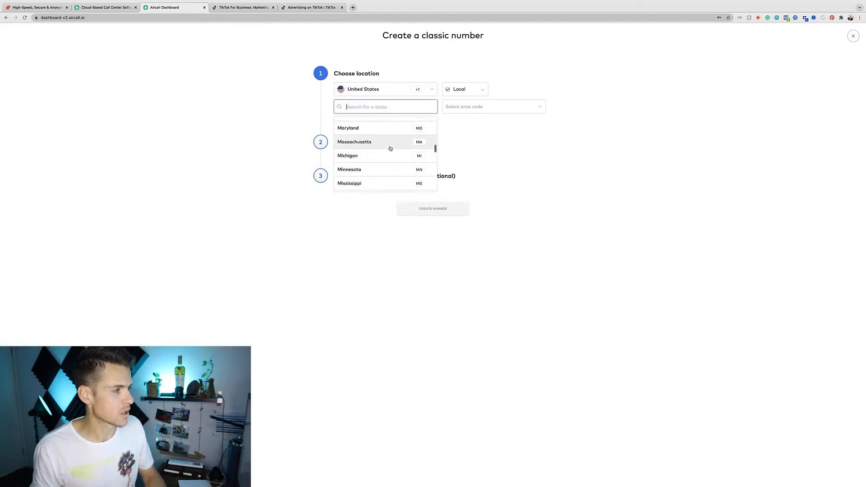
{"action": "left_click", "coordinate": [389, 175]}
{"action": "left_click", "coordinate": [455, 110]}
{"action": "left_click", "coordinate": [482, 124]}
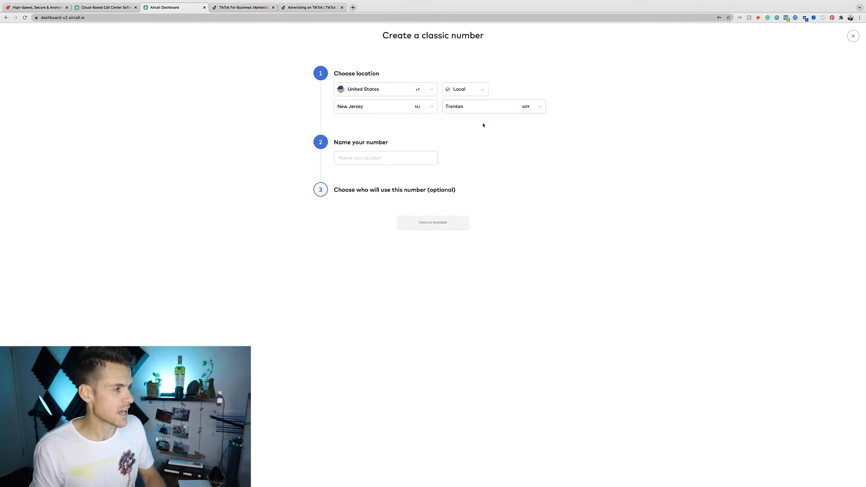
{"action": "left_click", "coordinate": [369, 158]}
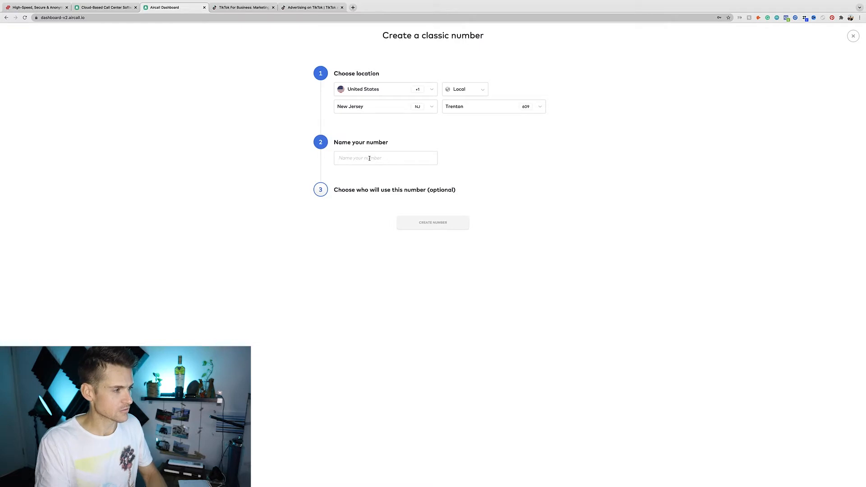
{"action": "type", "text": "TikTok"}
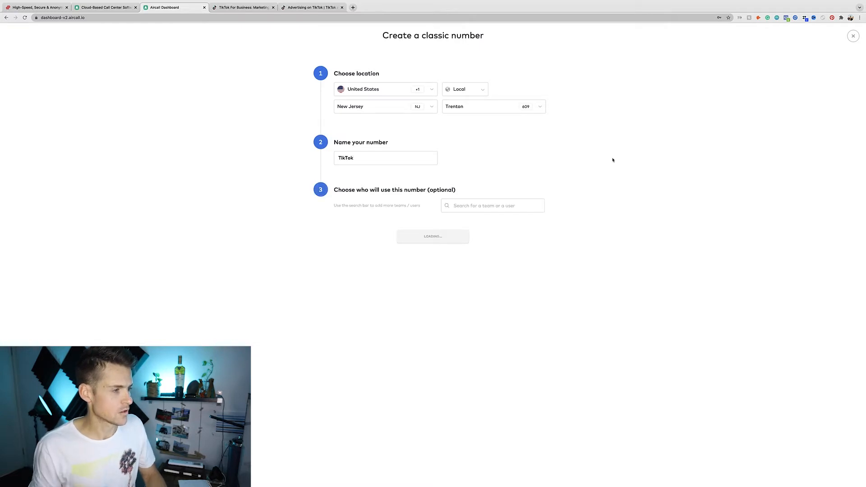
{"action": "left_click", "coordinate": [428, 237]}
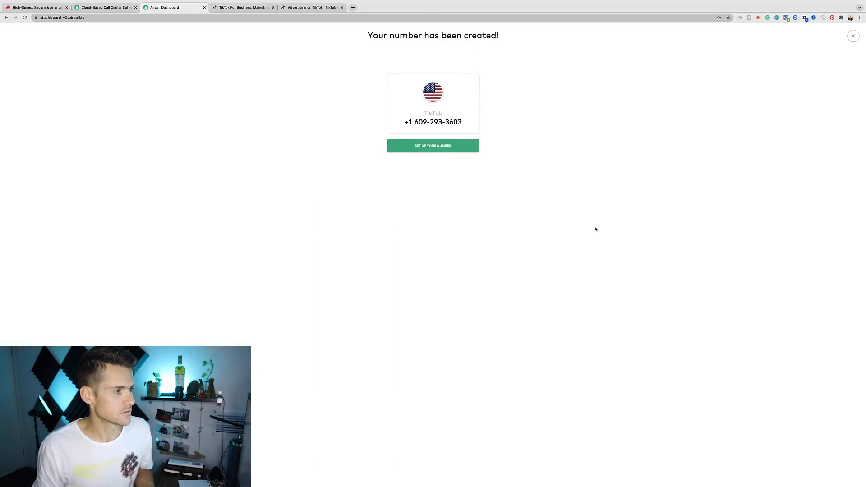
- Open the TikTok number's setup and review its assigned teams and users
{"action": "left_click", "coordinate": [447, 145]}
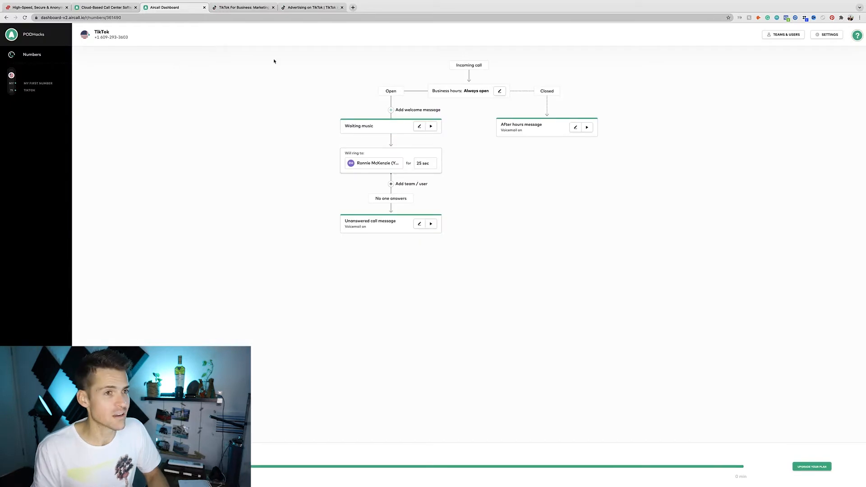
{"action": "left_click", "coordinate": [784, 35]}
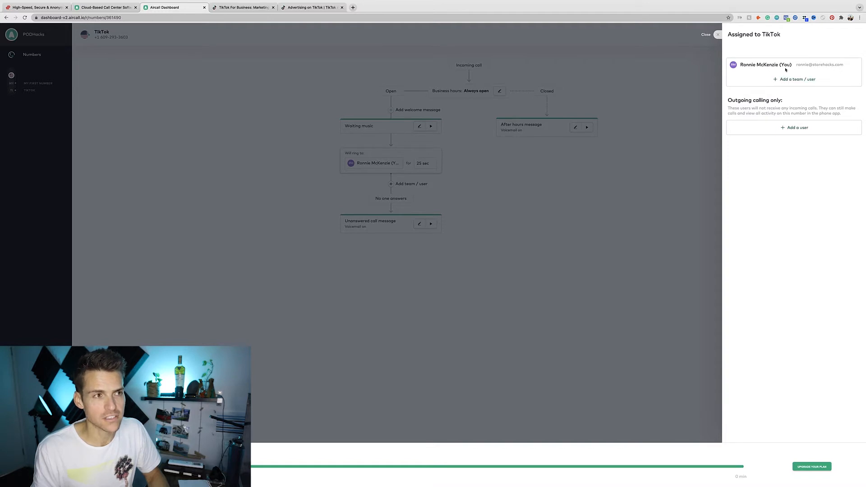
{"action": "left_click", "coordinate": [718, 34]}
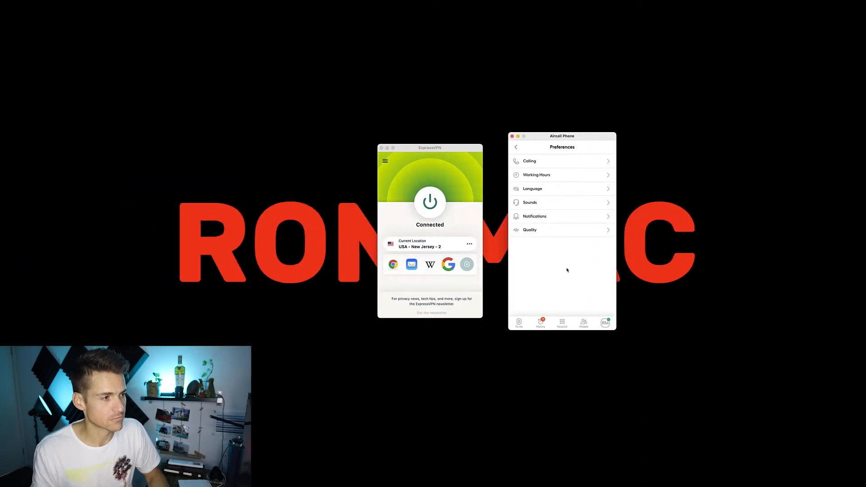
{"action": "left_click", "coordinate": [519, 323]}
- Paste the Aircall number into Phone Number, removing the leading 1 and both dashes
{"action": "left_click", "coordinate": [592, 150]}
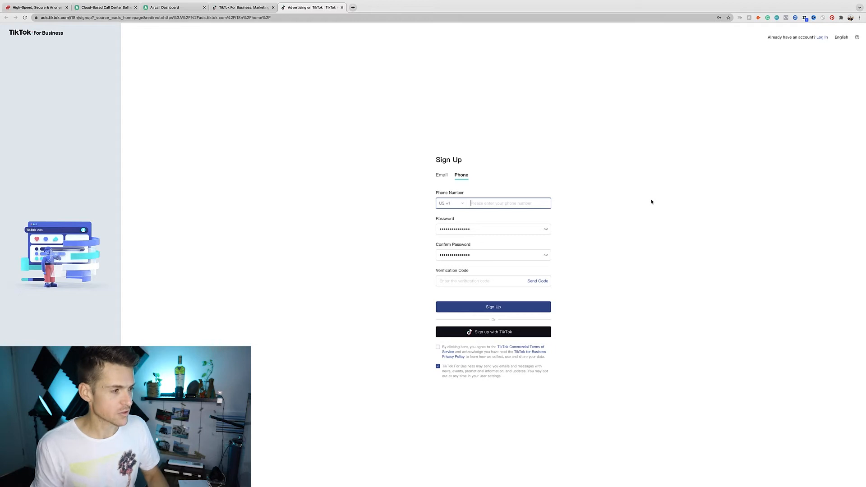
{"action": "key", "text": "super+v"}
{"action": "key", "text": "Left"}
{"action": "key", "text": "Left"}
{"action": "key", "text": "Left"}
{"action": "key", "text": "Left"}
{"action": "key", "text": "Left"}
{"action": "key", "text": "Left"}
{"action": "key", "text": "Left"}
{"action": "key", "text": "Left"}
{"action": "key", "text": "Left"}
{"action": "key", "text": "Left"}
{"action": "key", "text": "Left"}
{"action": "key", "text": "Left"}
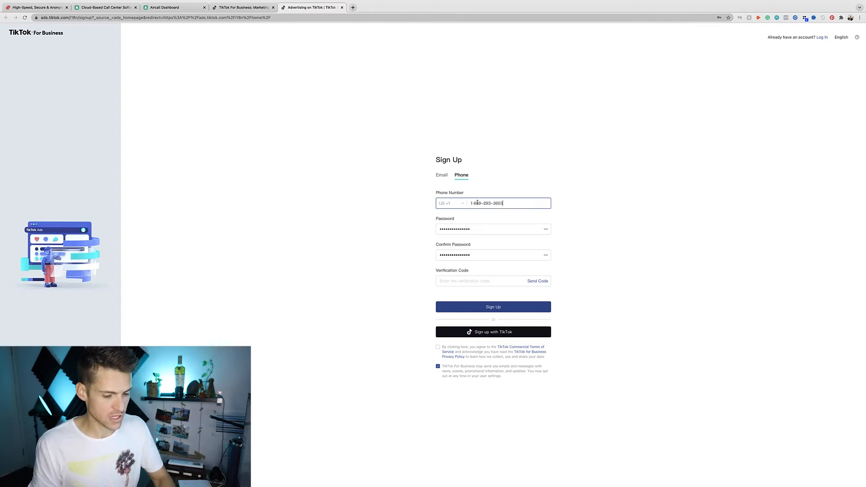
{"action": "key", "text": "BackSpace"}
{"action": "key", "text": "BackSpace"}
{"action": "left_click", "coordinate": [481, 204]}
{"action": "key", "text": "BackSpace"}
{"action": "left_click", "coordinate": [488, 204]}
{"action": "key", "text": "BackSpace"}
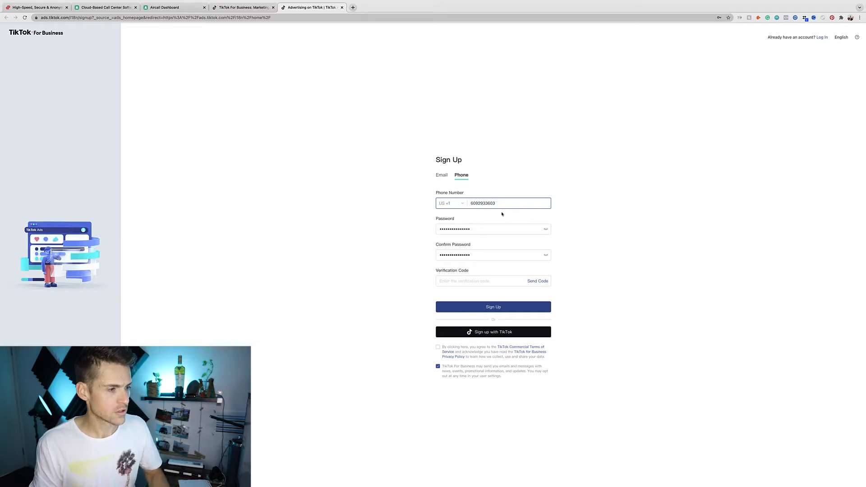
- Have TikTok text a verification code to the new number
{"action": "left_click", "coordinate": [510, 283]}
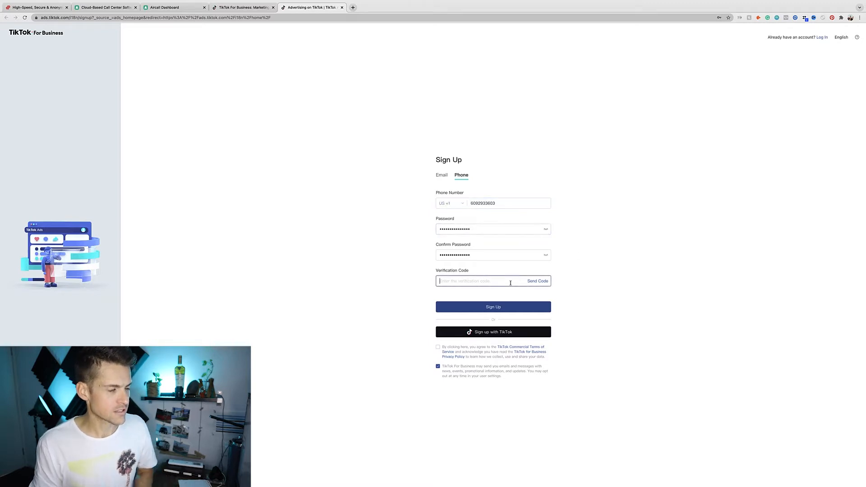
{"action": "left_click", "coordinate": [545, 282]}
{"action": "mouse_move", "coordinate": [548, 271]}
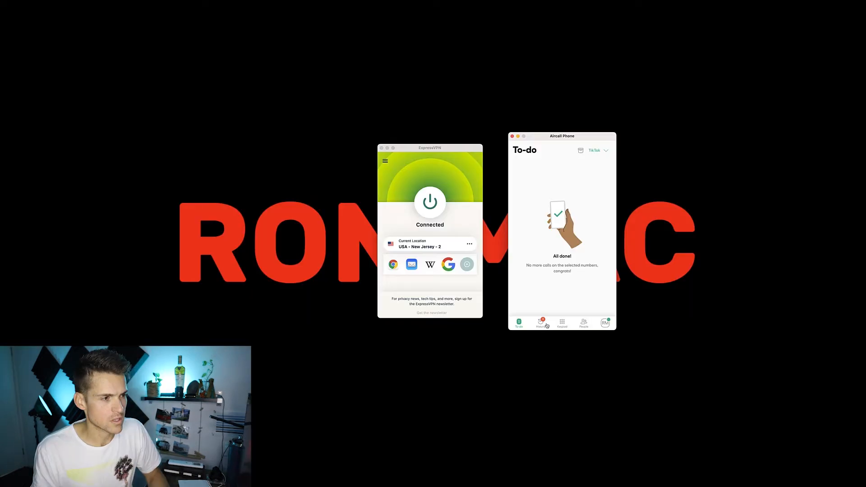
{"action": "left_click", "coordinate": [546, 326]}
- Copy TikTok's verification code from the Aircall Phone text messages
{"action": "left_click", "coordinate": [589, 185]}
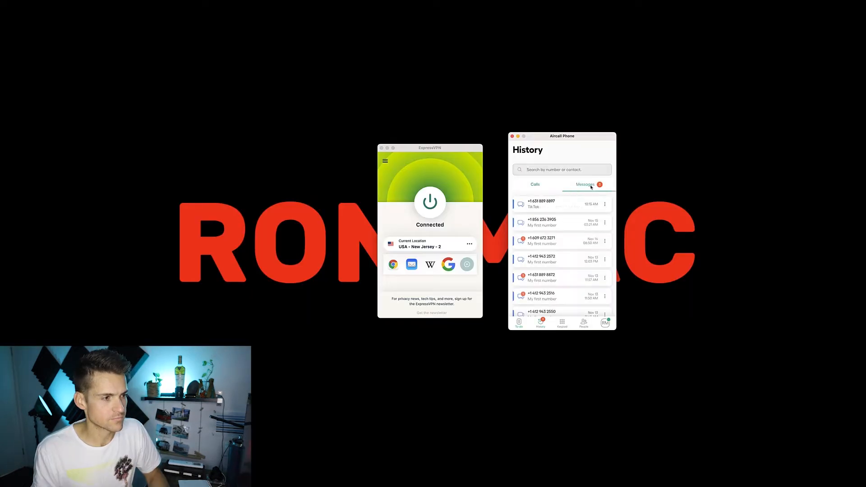
{"action": "left_click", "coordinate": [552, 208]}
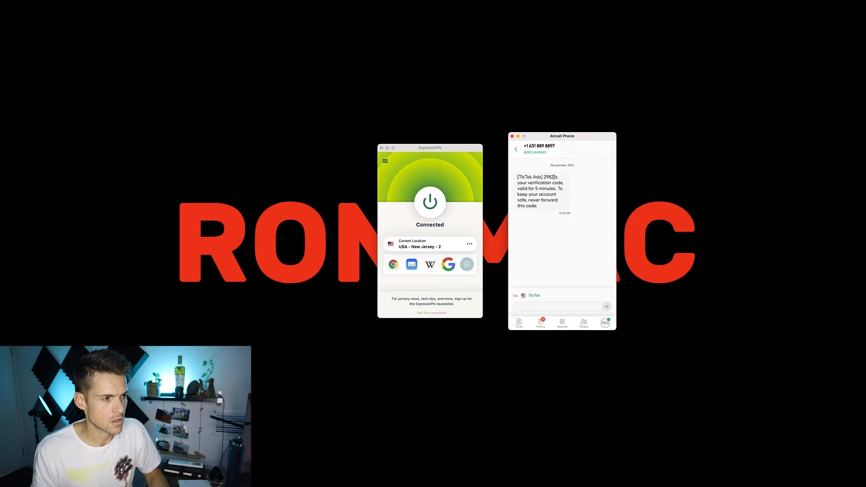
{"action": "double_click", "coordinate": [550, 177]}
{"action": "key", "text": "super+c"}
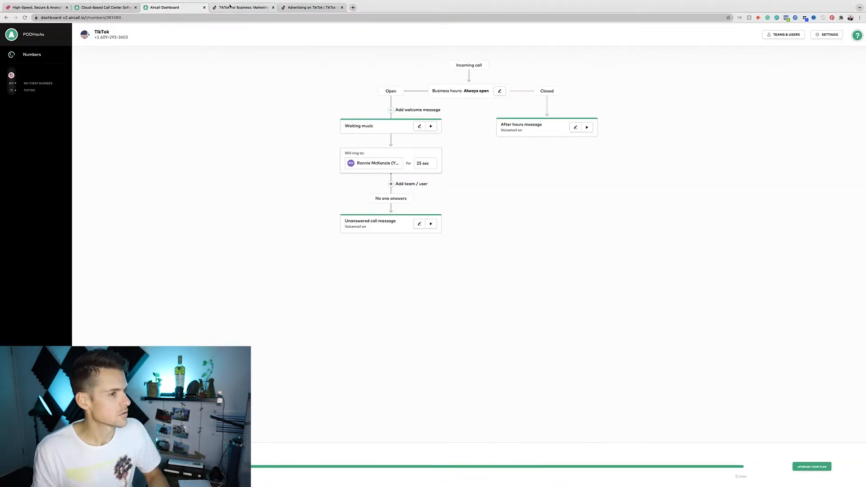
- Paste the code into Verification Code on the TikTok sign-up tab and sign up
{"action": "left_click", "coordinate": [244, 7]}
{"action": "left_click", "coordinate": [311, 8]}
{"action": "left_click", "coordinate": [478, 281]}
{"action": "key", "text": "super+v"}
{"action": "left_click", "coordinate": [492, 307]}
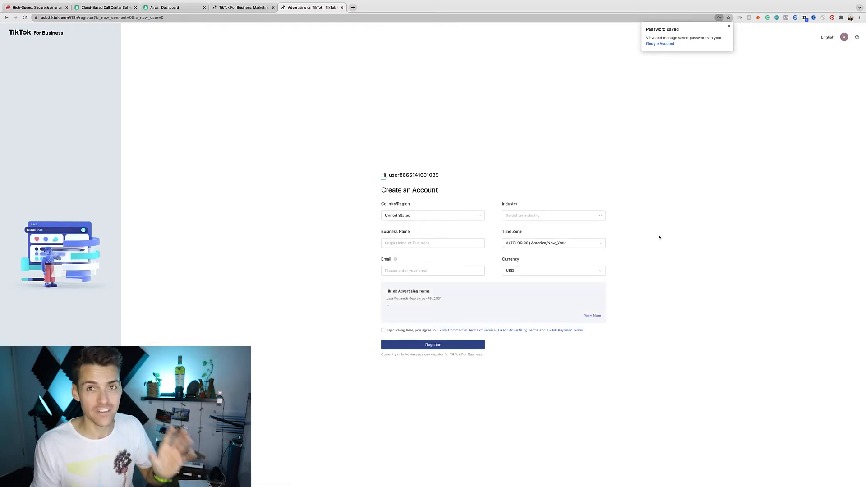
- Fill in the account details, entering 'info' in the email field
{"action": "left_click", "coordinate": [465, 242]}
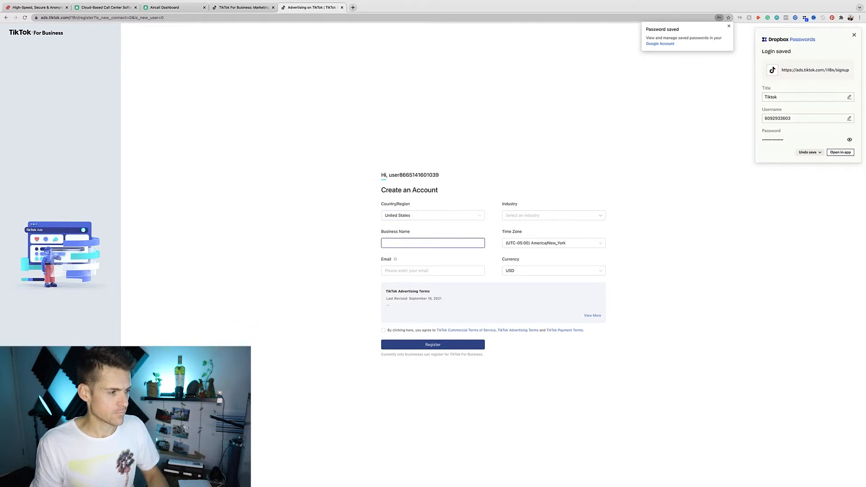
{"action": "left_click", "coordinate": [406, 271]}
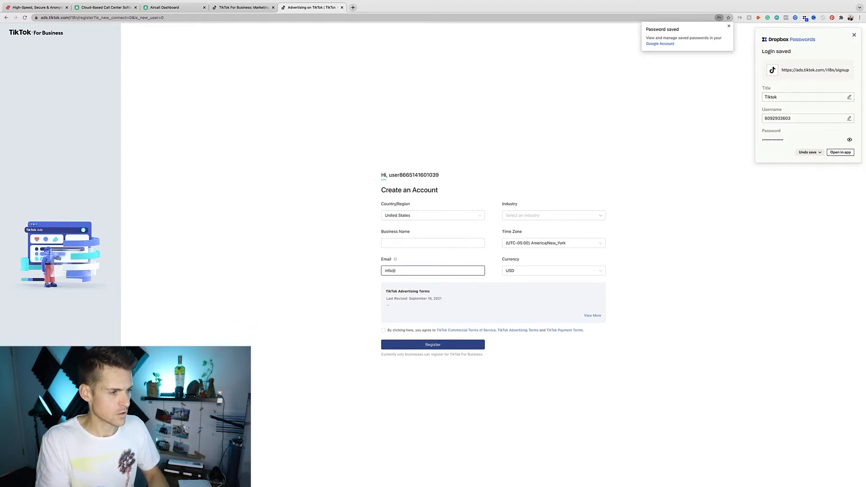
{"action": "key", "text": "shift+Tab"}
{"action": "key", "text": "shift+Tab"}
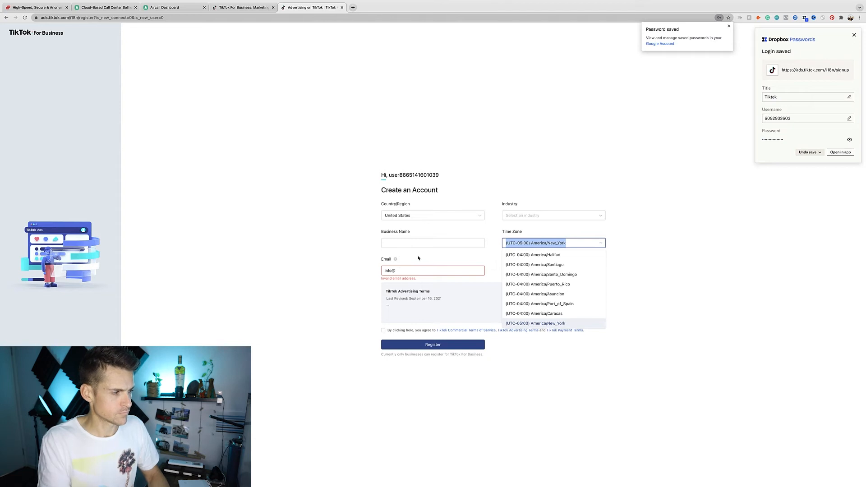
{"action": "key", "text": "shift+Tab"}
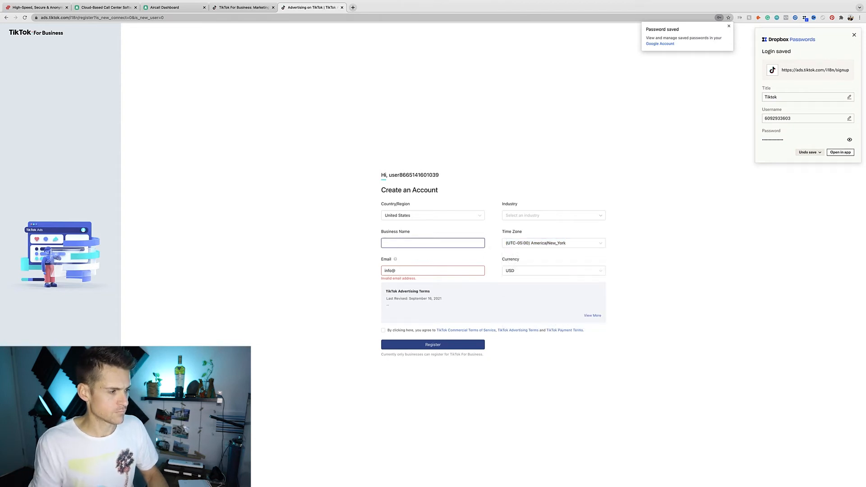
{"action": "left_click_drag", "start_coordinate": [397, 271], "coordinate": [383, 271]}
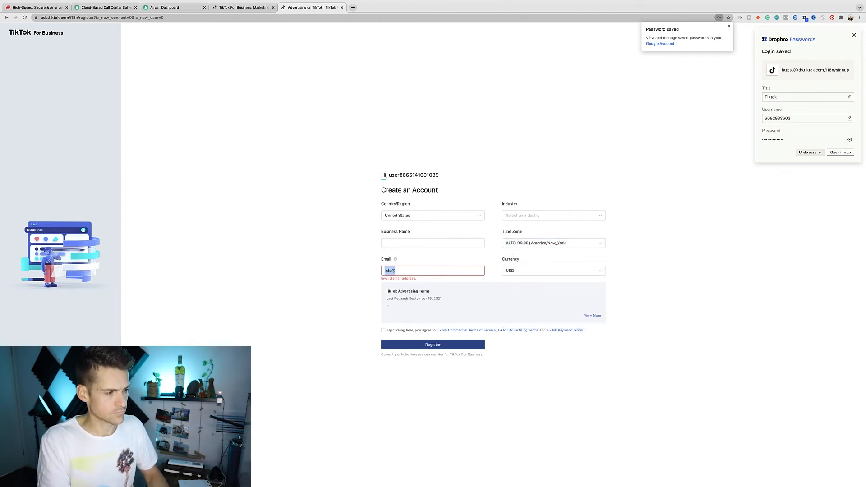
{"action": "type", "text": "info"}
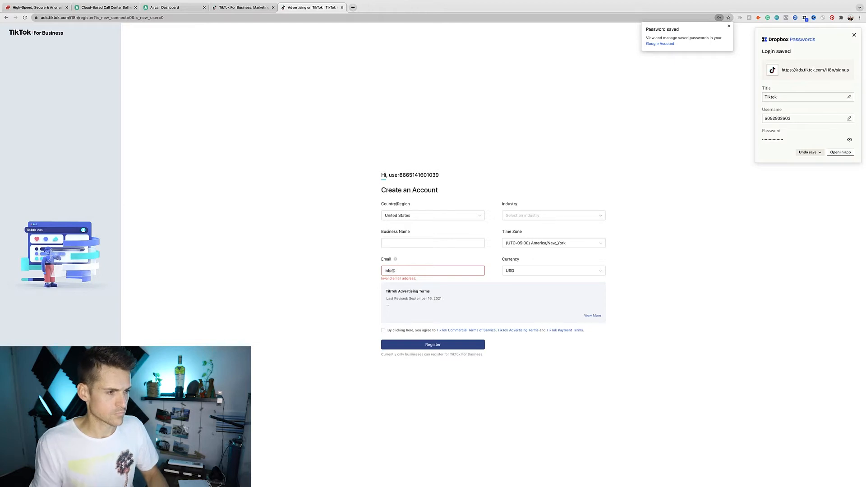
- Set the industry to Jewelry, accept the advertising terms, and register the account
{"action": "left_click", "coordinate": [586, 216]}
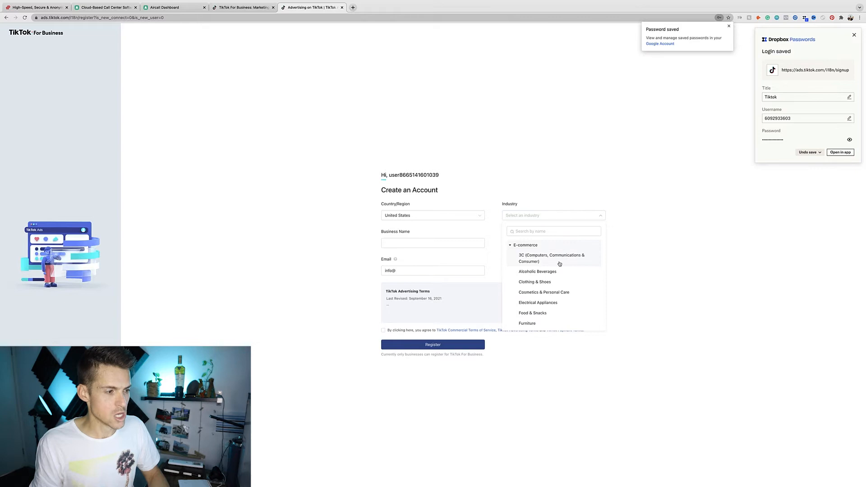
{"action": "scroll", "coordinate": [562, 270], "scroll_direction": "down", "scroll_amount": 2}
{"action": "scroll", "coordinate": [562, 271], "scroll_direction": "down", "scroll_amount": 2}
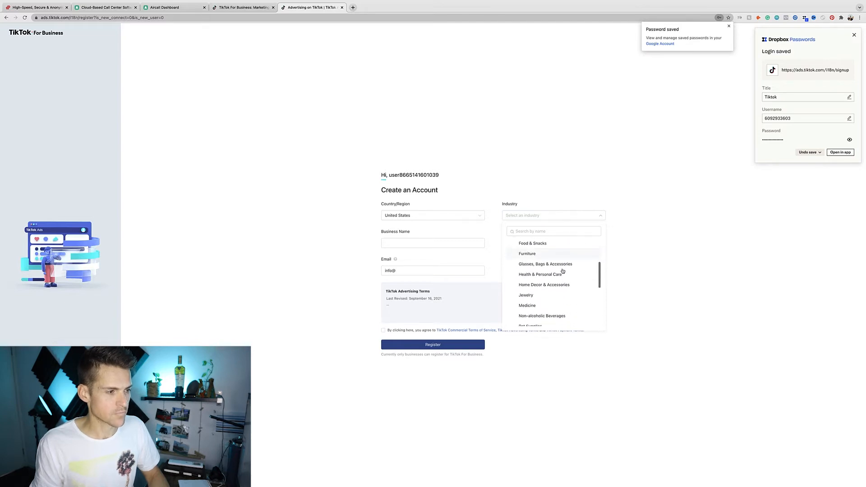
{"action": "left_click", "coordinate": [524, 295]}
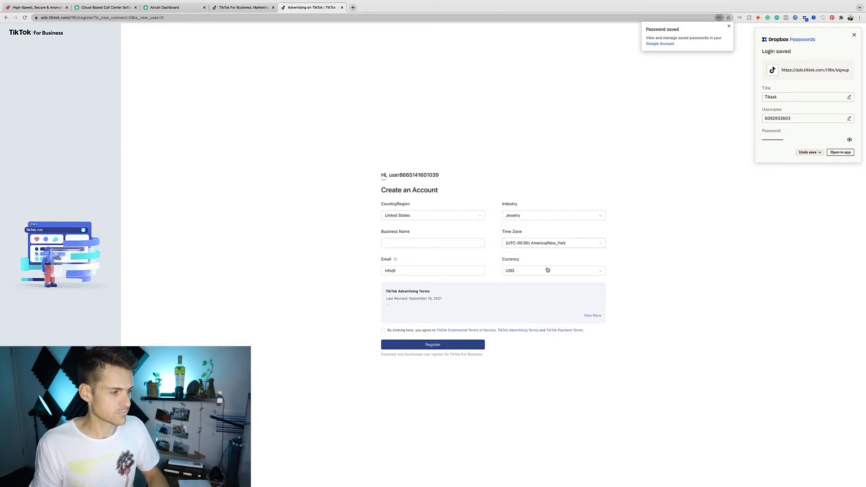
{"action": "left_click", "coordinate": [384, 331]}
{"action": "left_click", "coordinate": [433, 344]}
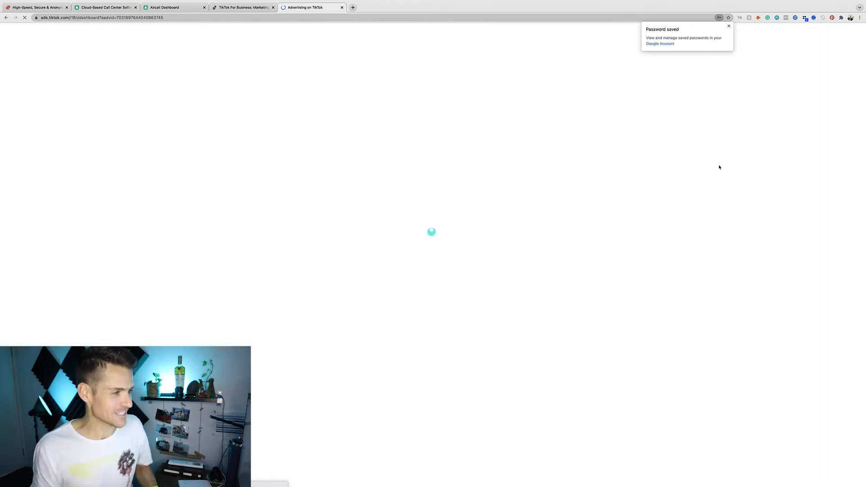
{"action": "left_click", "coordinate": [672, 235]}
{"action": "left_click", "coordinate": [387, 171]}
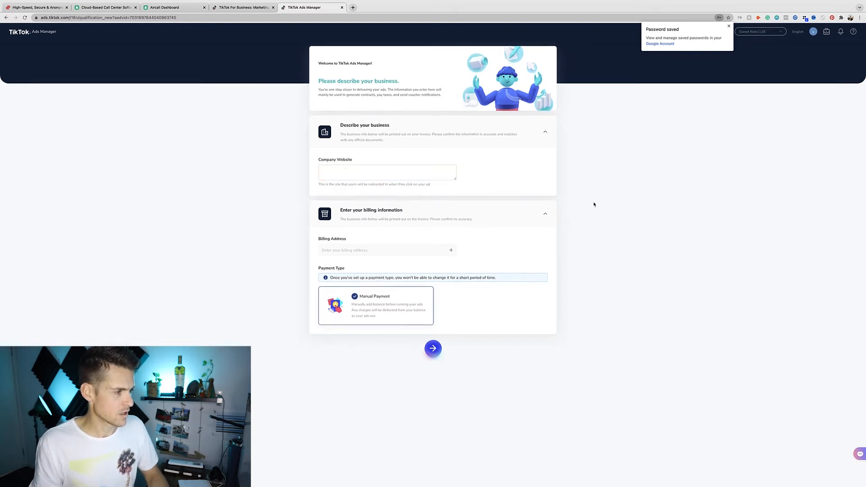
- Set the billing address state to New Jersey and submit the business details
{"action": "left_click", "coordinate": [451, 253]}
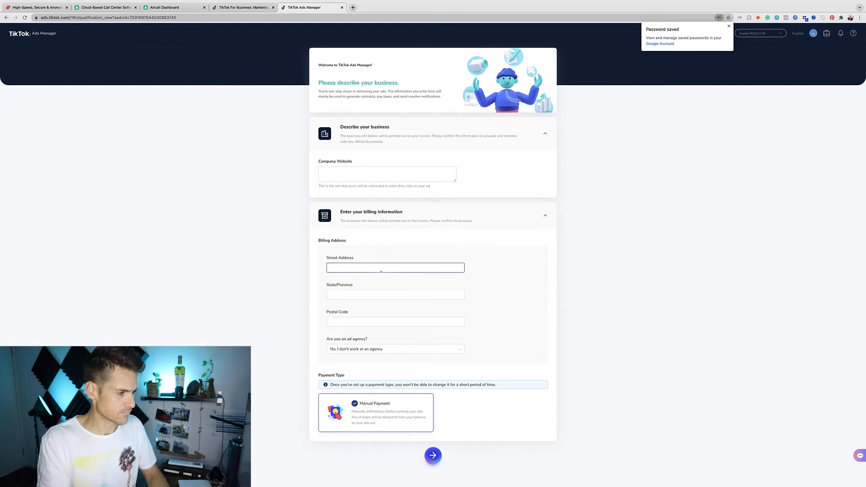
{"action": "left_click", "coordinate": [369, 296]}
{"action": "scroll", "coordinate": [383, 342], "scroll_direction": "down", "scroll_amount": 3}
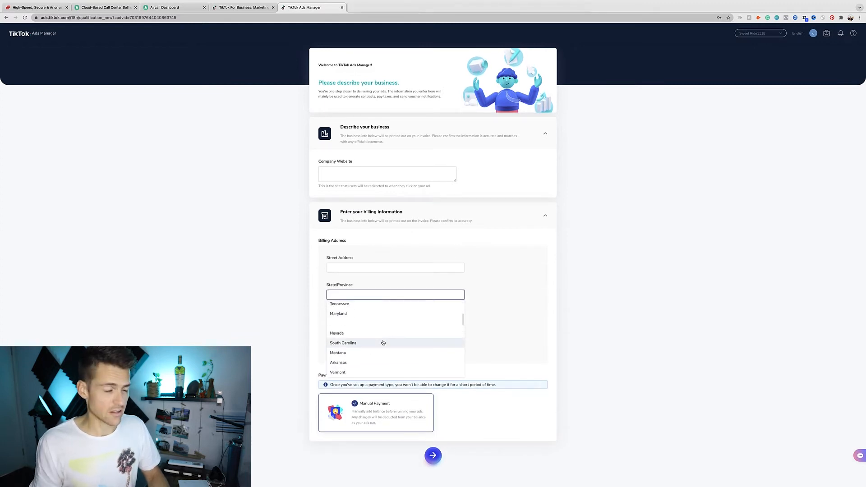
{"action": "scroll", "coordinate": [382, 334], "scroll_direction": "up", "scroll_amount": 1}
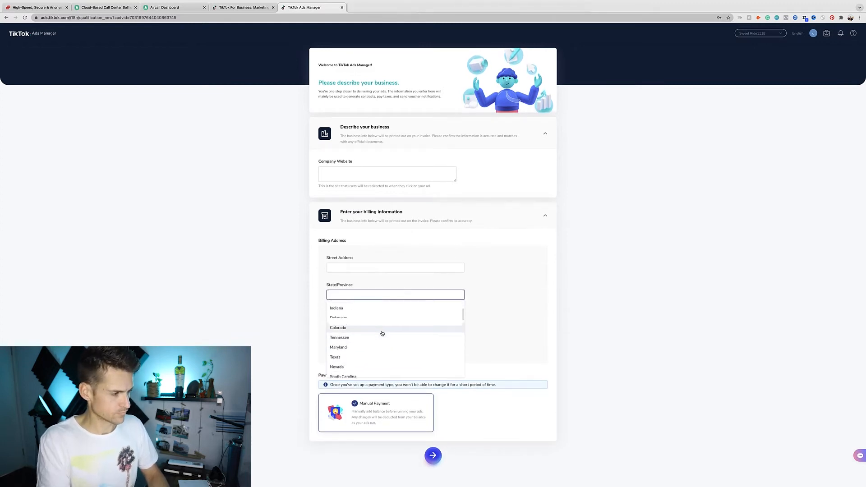
{"action": "type", "text": "new j"}
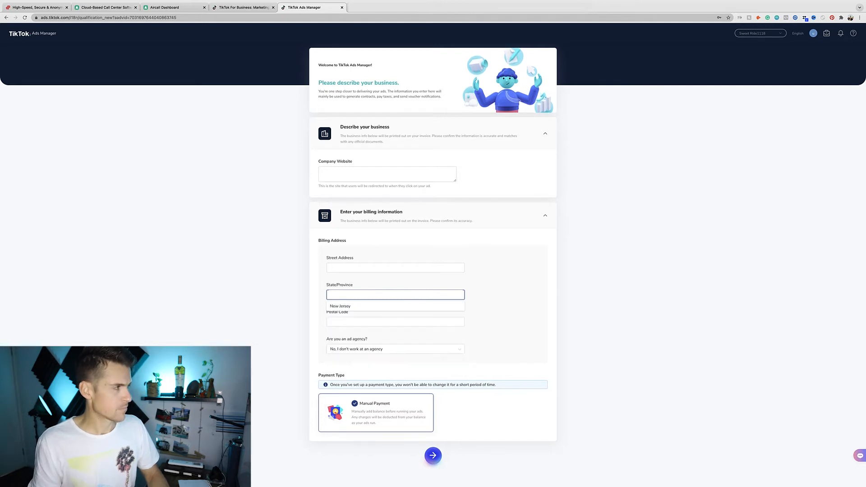
{"action": "left_click", "coordinate": [364, 306]}
{"action": "left_click", "coordinate": [367, 320]}
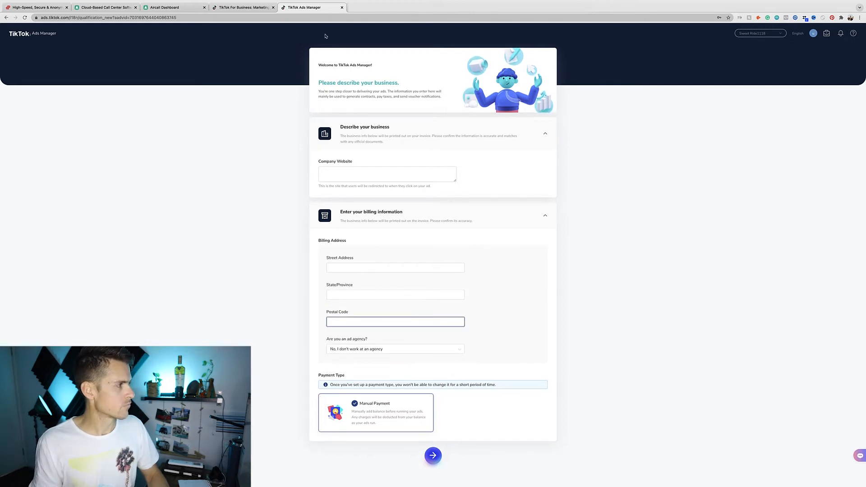
{"action": "left_click", "coordinate": [505, 415]}
{"action": "left_click", "coordinate": [433, 456]}
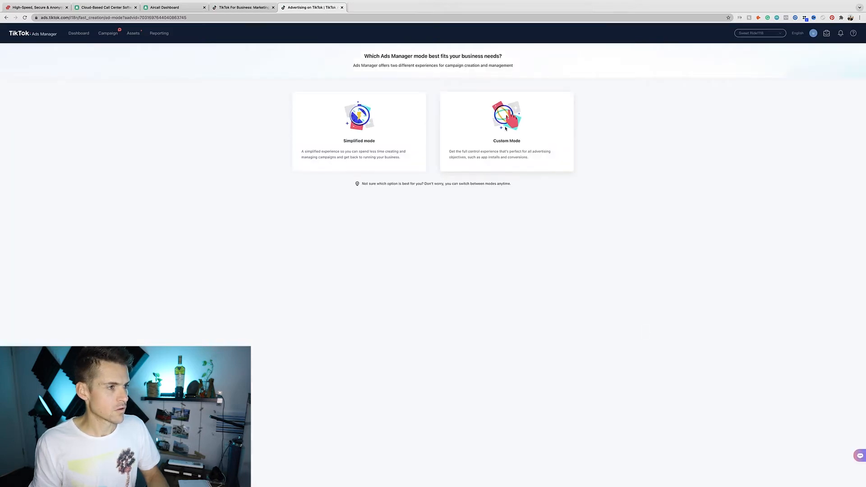
- Choose Custom Mode with Conversions as the campaign objective
{"action": "left_click", "coordinate": [506, 129]}
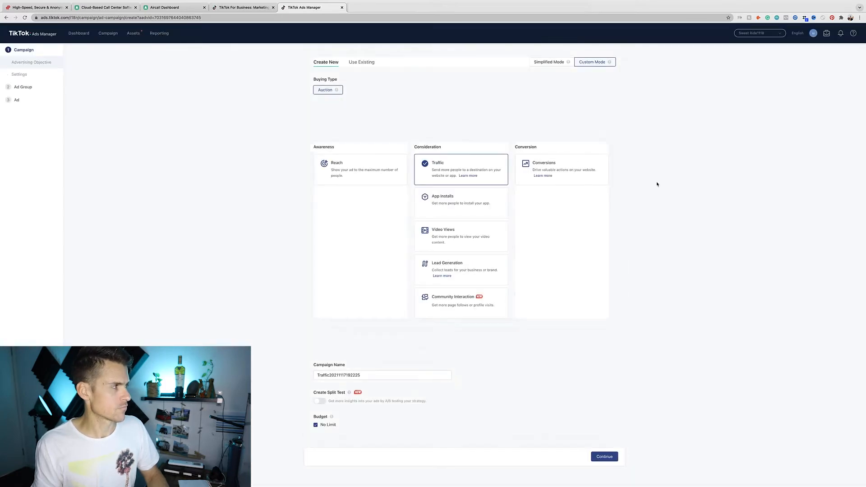
{"action": "left_click", "coordinate": [558, 168]}
{"action": "left_click", "coordinate": [479, 130]}
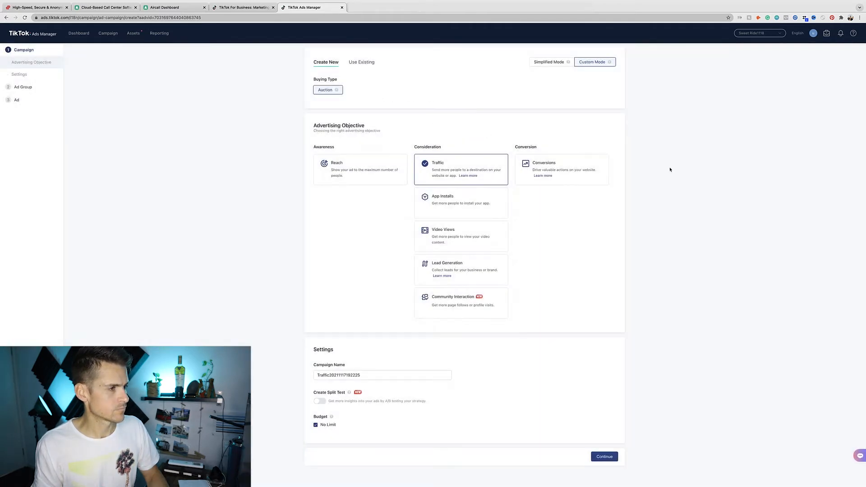
{"action": "left_click", "coordinate": [585, 165]}
{"action": "scroll", "coordinate": [652, 170], "scroll_direction": "down", "scroll_amount": 1}
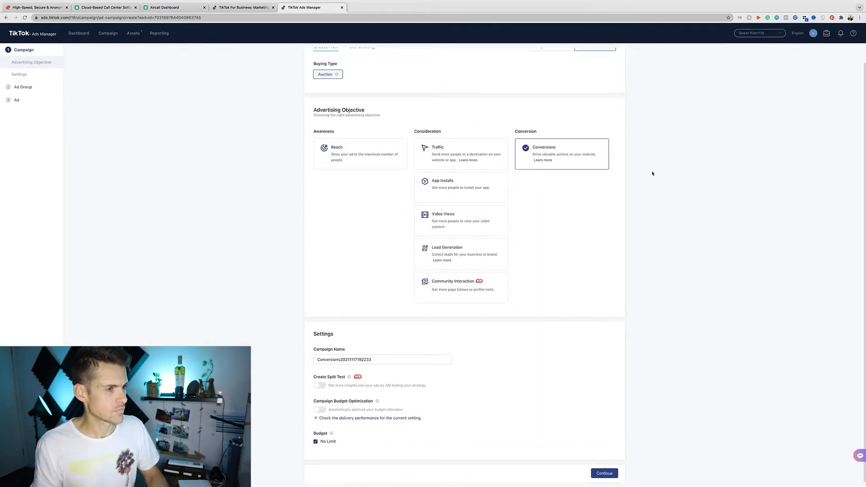
- Rename the campaign to '1000 - Test - Test' and continue to ad group setup
{"action": "double_click", "coordinate": [382, 357]}
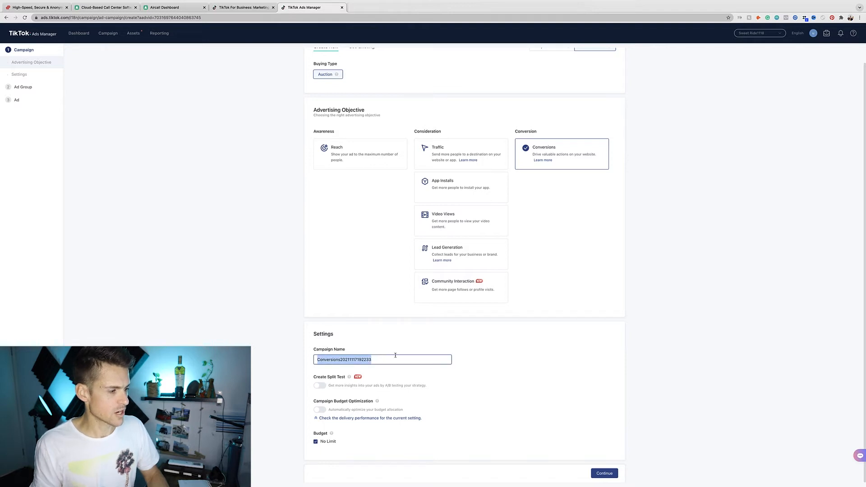
{"action": "type", "text": "1"}
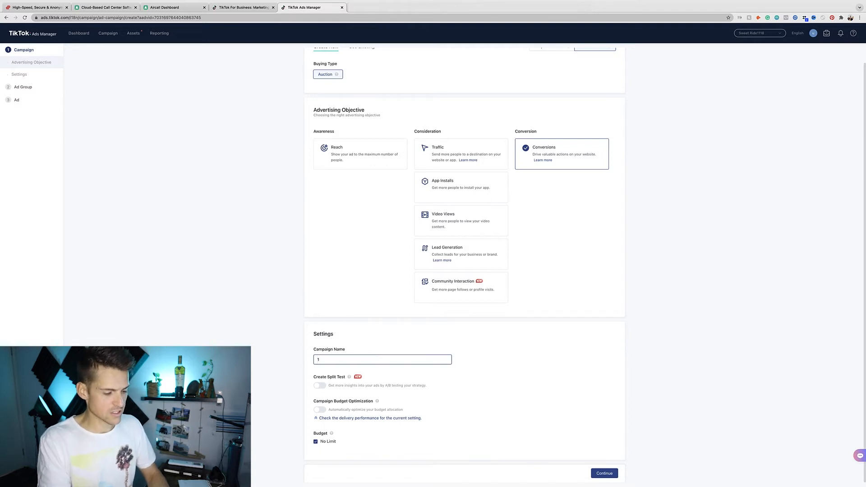
{"action": "type", "text": "000 - Test - Test"}
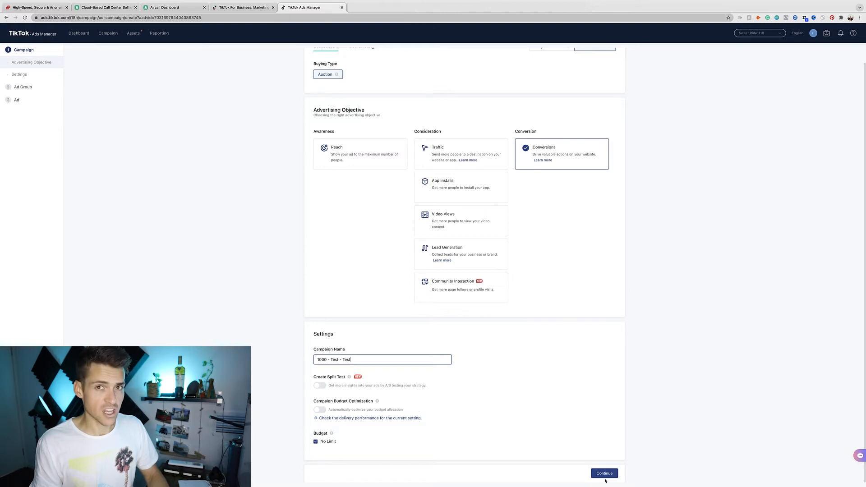
{"action": "left_click", "coordinate": [605, 473]}
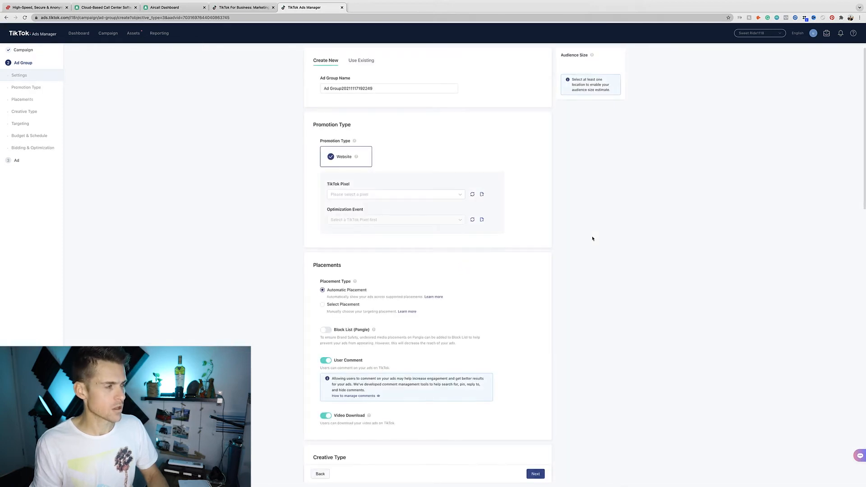
- Rename the ad group to 'Test Ad Group 1'
{"action": "left_click", "coordinate": [458, 190]}
{"action": "left_click", "coordinate": [579, 211]}
{"action": "scroll", "coordinate": [443, 130], "scroll_direction": "down", "scroll_amount": 1}
{"action": "triple_click", "coordinate": [385, 65]}
{"action": "type", "text": "Test Ad Group 1"}
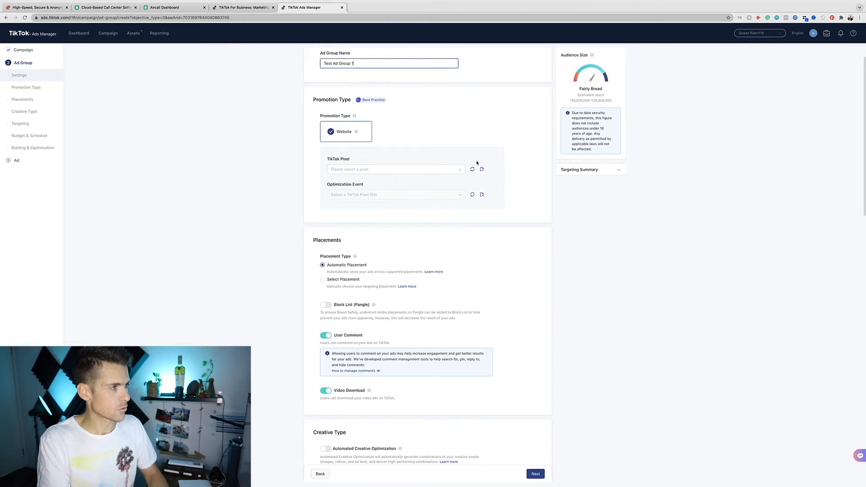
- Create a new pixel installed via Shopify partner and proceed to Shopify
{"action": "left_click", "coordinate": [482, 170]}
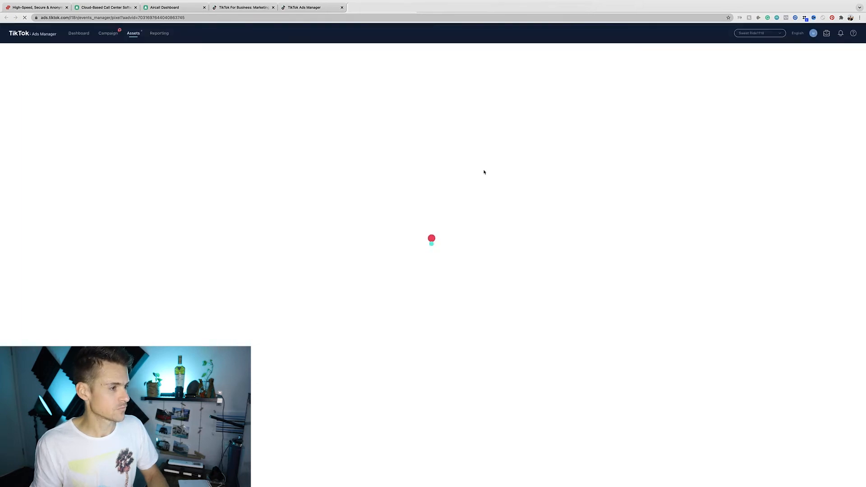
{"action": "left_click", "coordinate": [427, 110]}
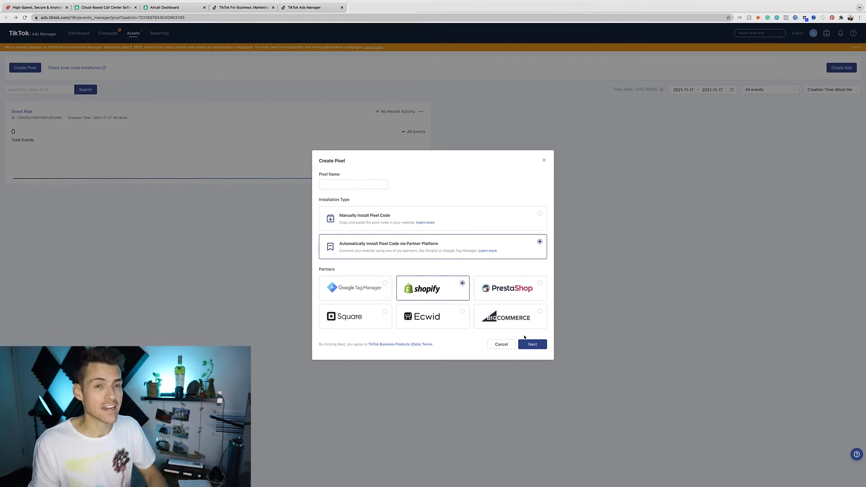
{"action": "left_click", "coordinate": [528, 344]}
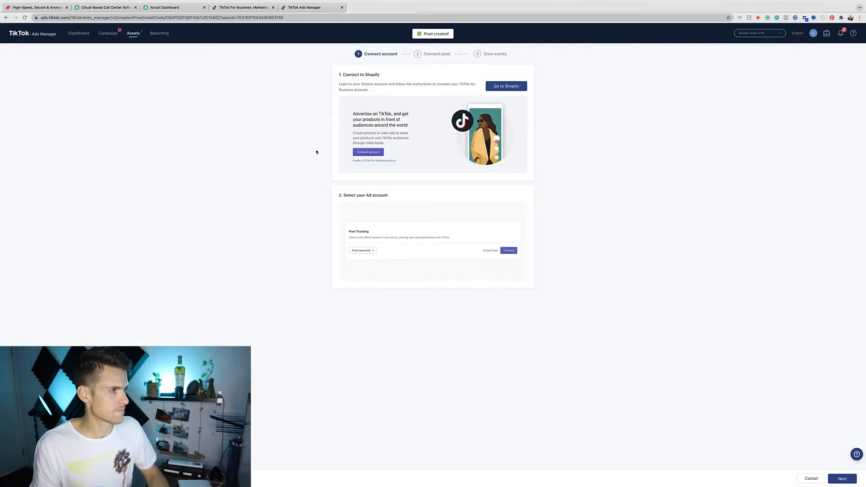
{"action": "left_click", "coordinate": [521, 87]}
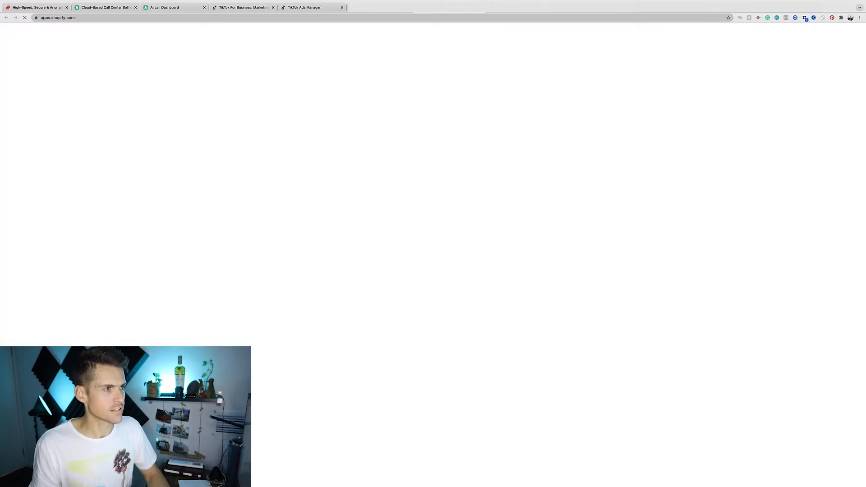
- Search the Shopify App Store for TikTok and add the TikTok app to the store
{"action": "left_click", "coordinate": [300, 101]}
{"action": "type", "text": "TikTok"}
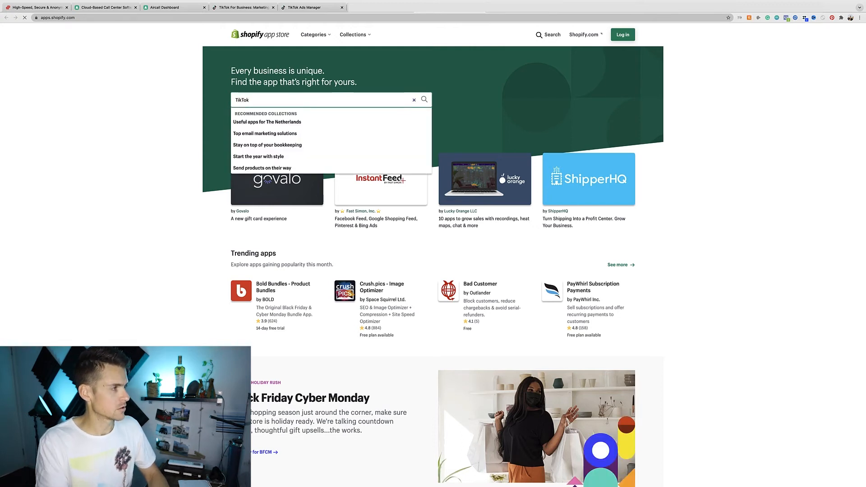
{"action": "left_click", "coordinate": [347, 145]}
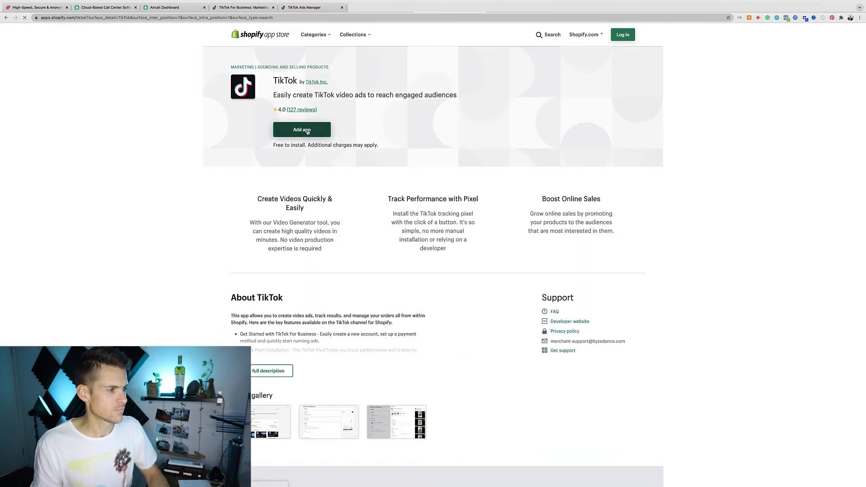
{"action": "left_click", "coordinate": [307, 131]}
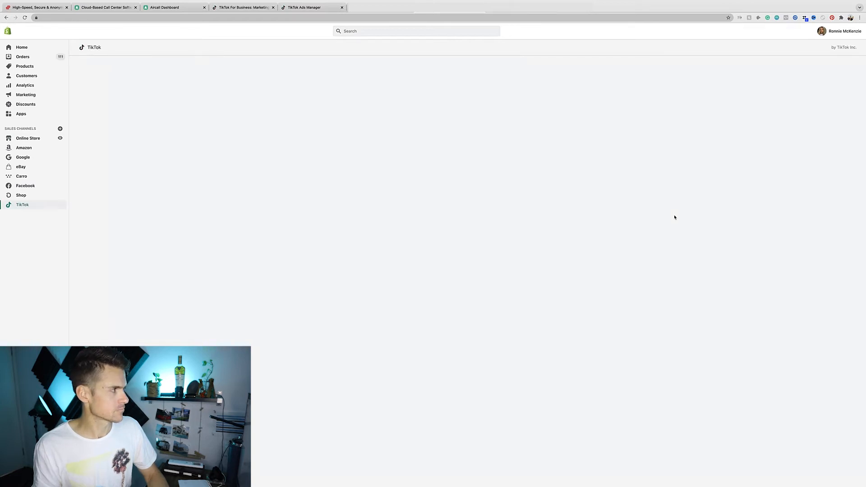
- Connect the TikTok For Business account and pixel to Shopify with Maximum data sharing
{"action": "left_click", "coordinate": [388, 131]}
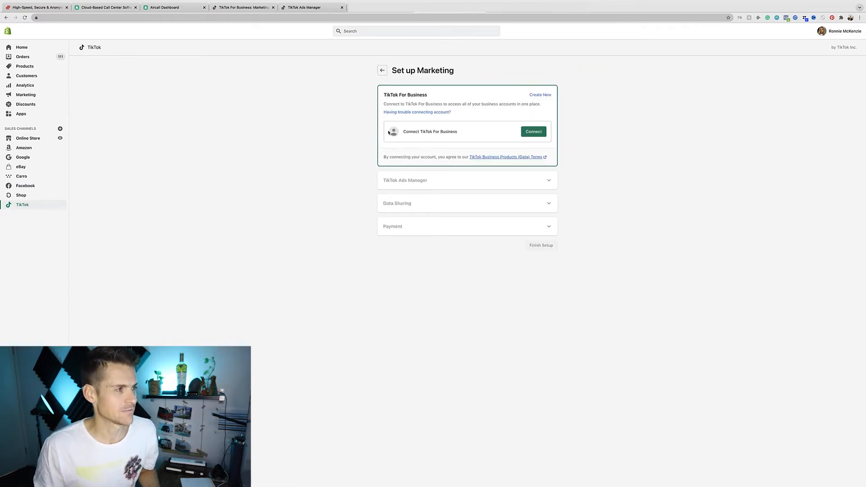
{"action": "left_click", "coordinate": [534, 132]}
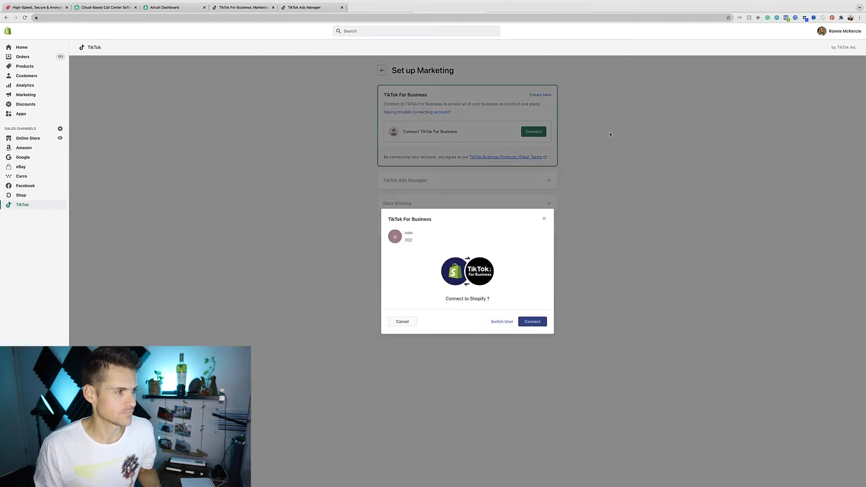
{"action": "left_click", "coordinate": [535, 323]}
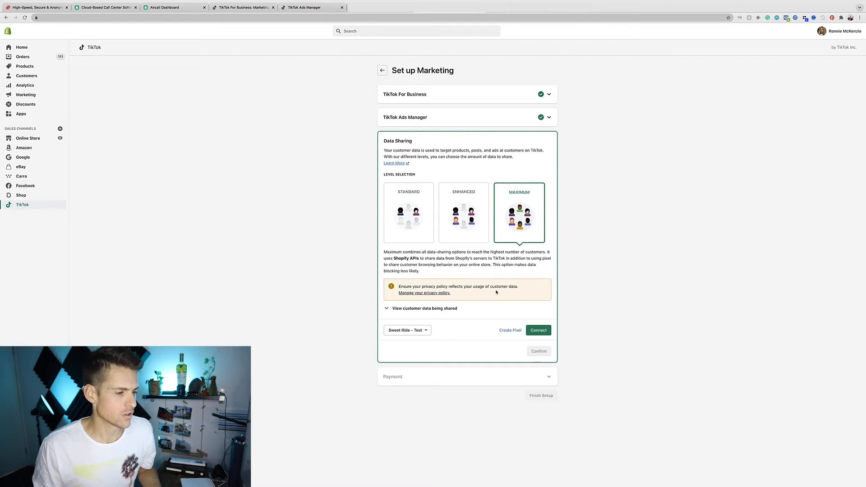
{"action": "left_click", "coordinate": [539, 330]}
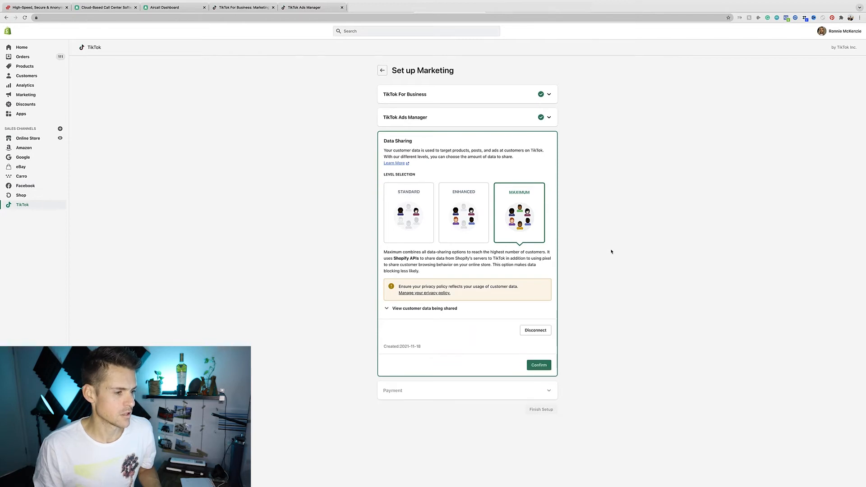
{"action": "left_click", "coordinate": [539, 365]}
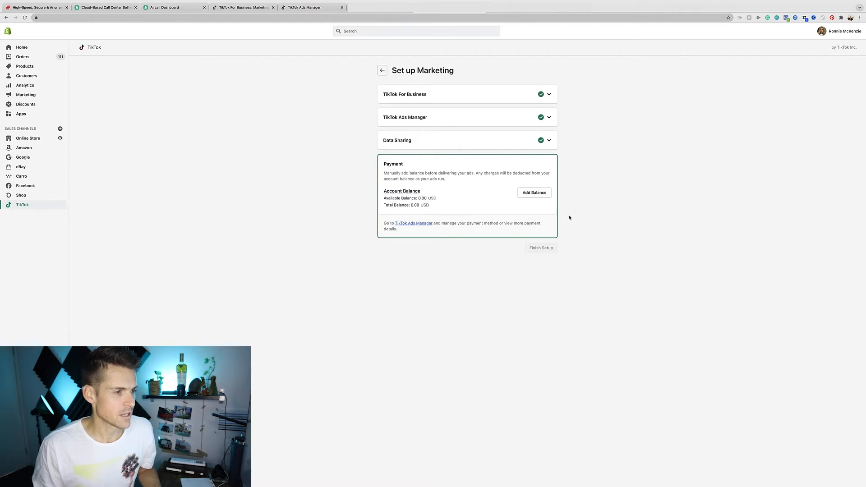
- Pay a 100.00 USD balance to the TikTok ad account and finish the marketing setup
{"action": "left_click", "coordinate": [526, 194]}
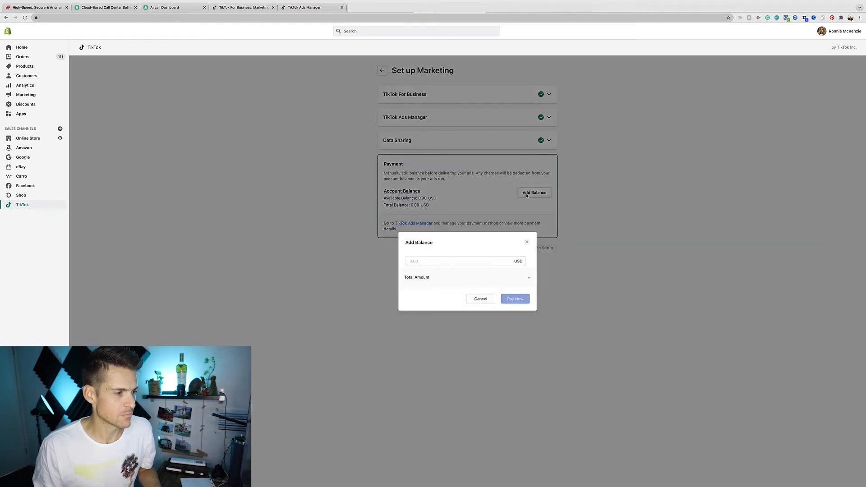
{"action": "type", "text": "100.00"}
{"action": "left_click", "coordinate": [532, 267]}
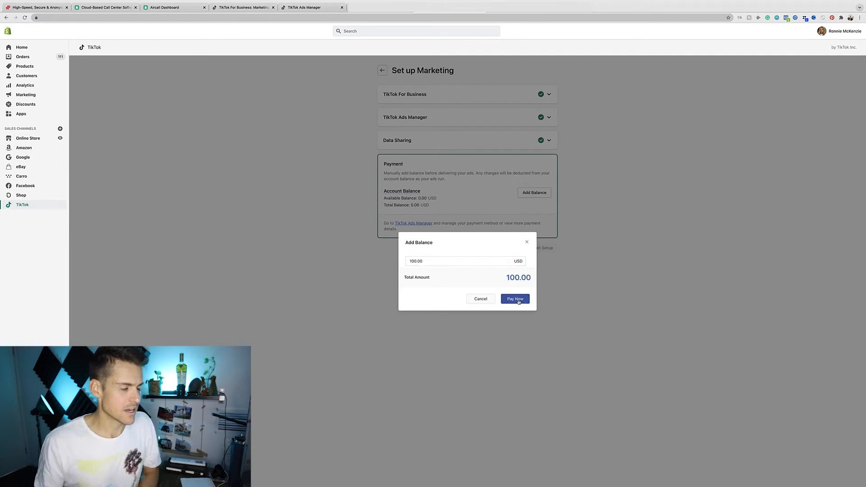
{"action": "left_click", "coordinate": [518, 301]}
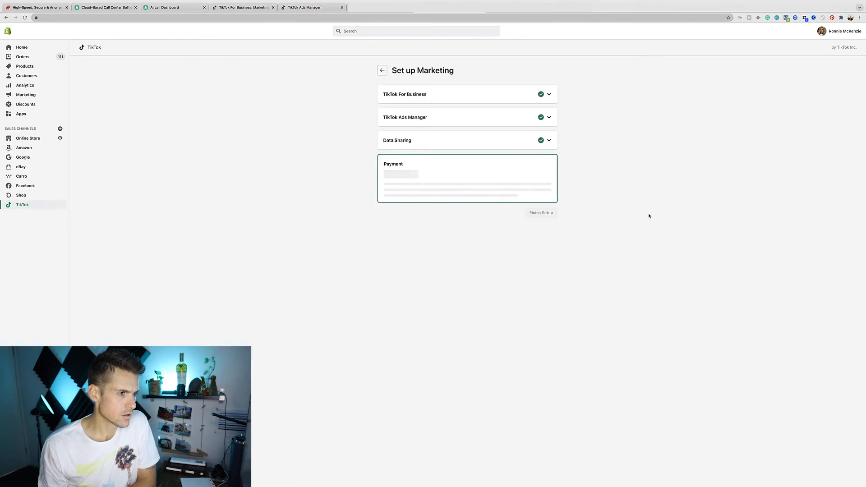
{"action": "left_click", "coordinate": [550, 185]}
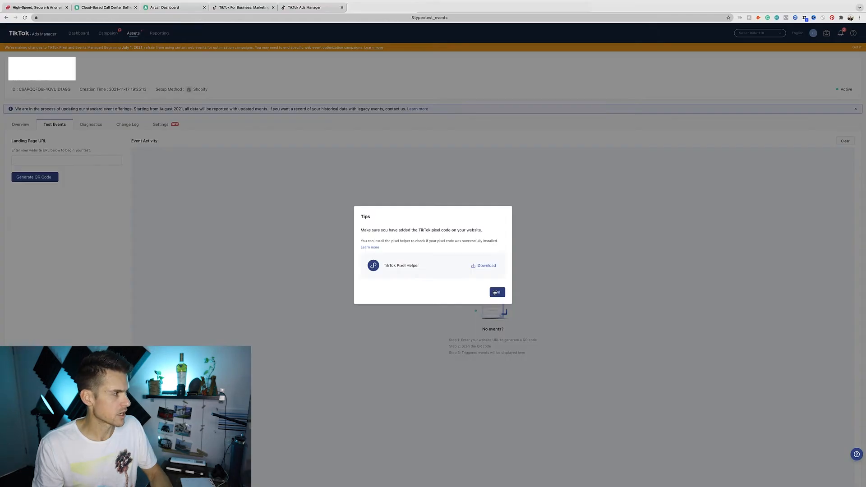
- Dismiss the tips and tooltip, then go to the pixel's Test Events
{"action": "left_click", "coordinate": [496, 292]}
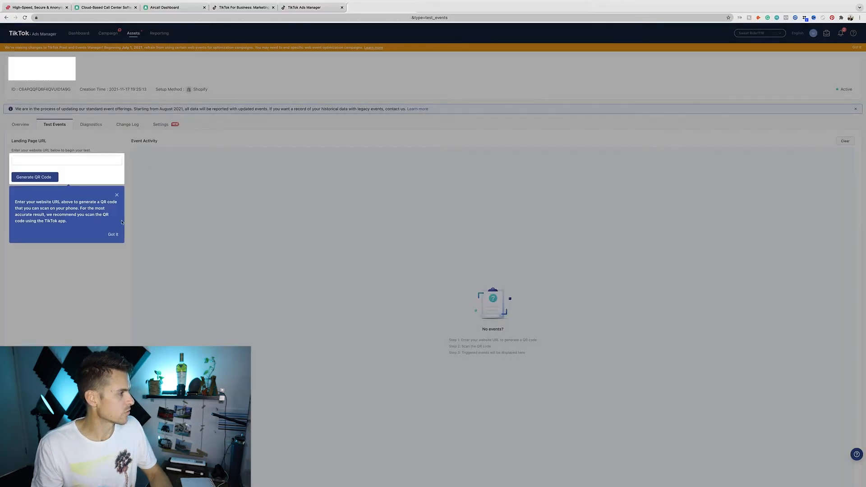
{"action": "left_click", "coordinate": [191, 191]}
{"action": "left_click", "coordinate": [11, 127]}
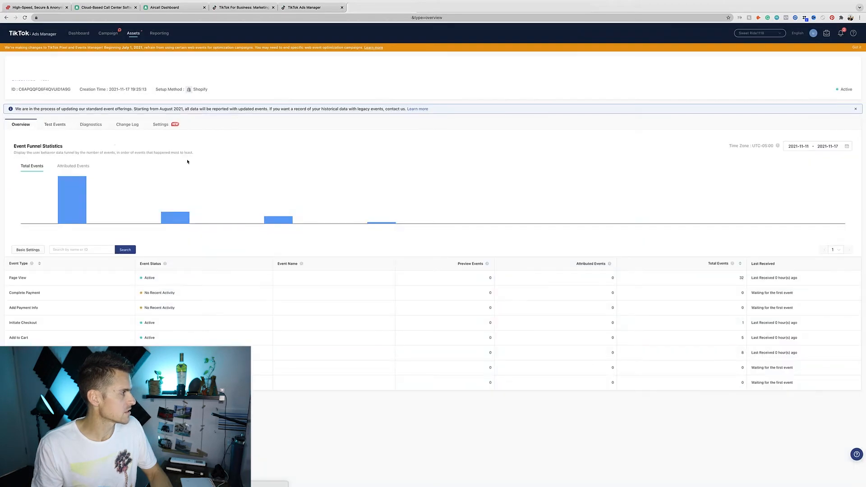
{"action": "left_click", "coordinate": [63, 128]}
- Enter the landing page URL and generate a QR code for testing pixel events
{"action": "left_click", "coordinate": [55, 160]}
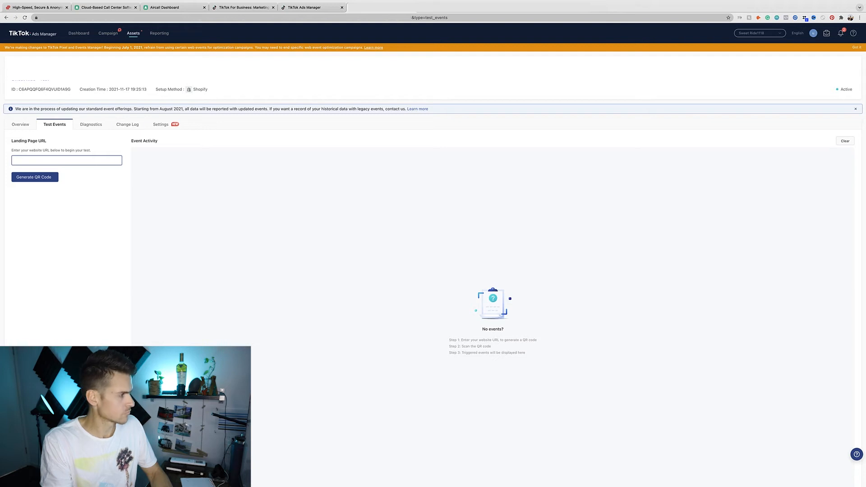
{"action": "left_click", "coordinate": [44, 178]}
{"action": "left_click", "coordinate": [53, 160]}
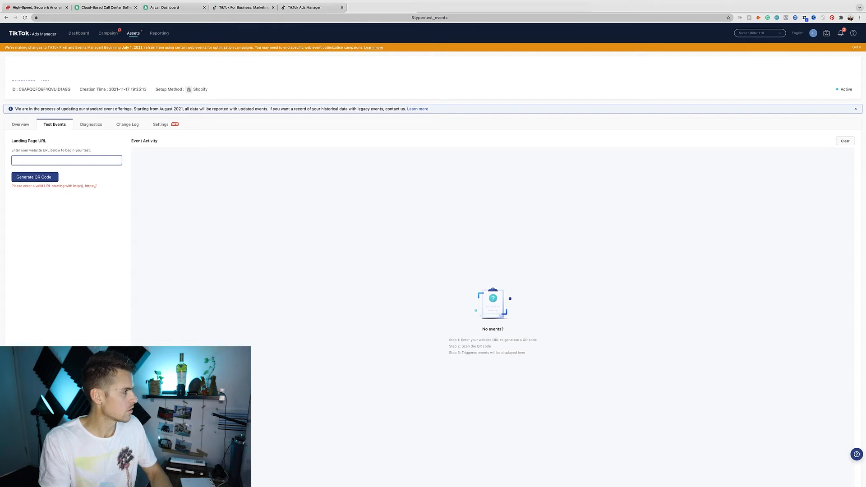
{"action": "left_click", "coordinate": [44, 177]}
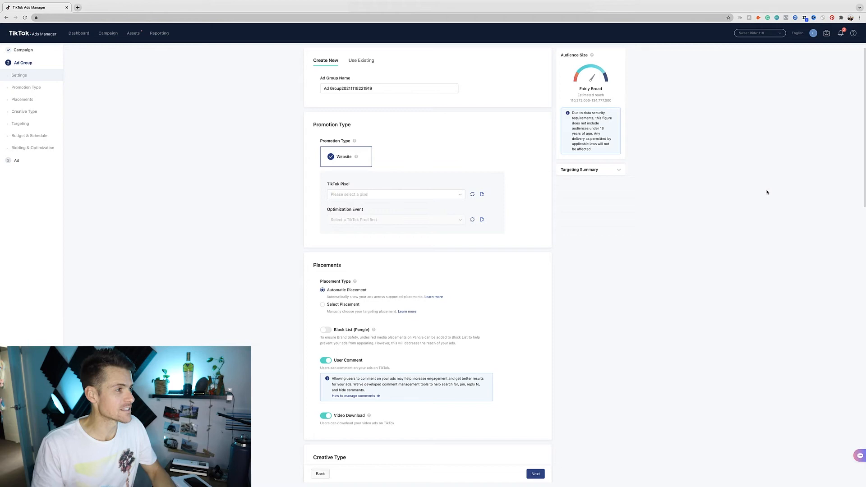
- Name the ad group Broad and use the Sweet Ride - Test pixel optimizing for Complete Payment
{"action": "triple_click", "coordinate": [387, 89]}
{"action": "type", "text": "Bra"}
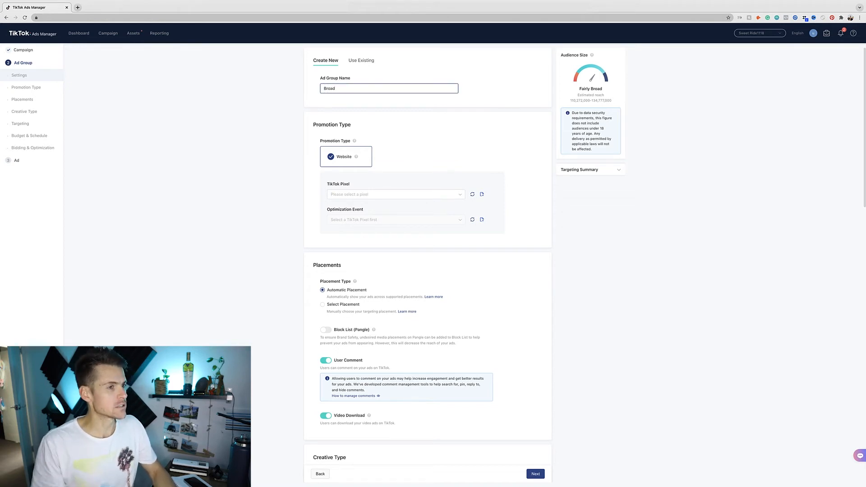
{"action": "left_click", "coordinate": [582, 207]}
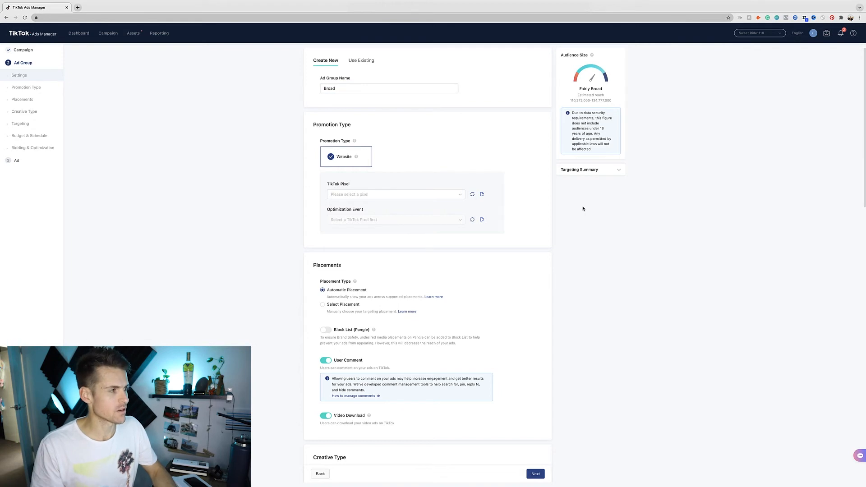
{"action": "left_click", "coordinate": [472, 194]}
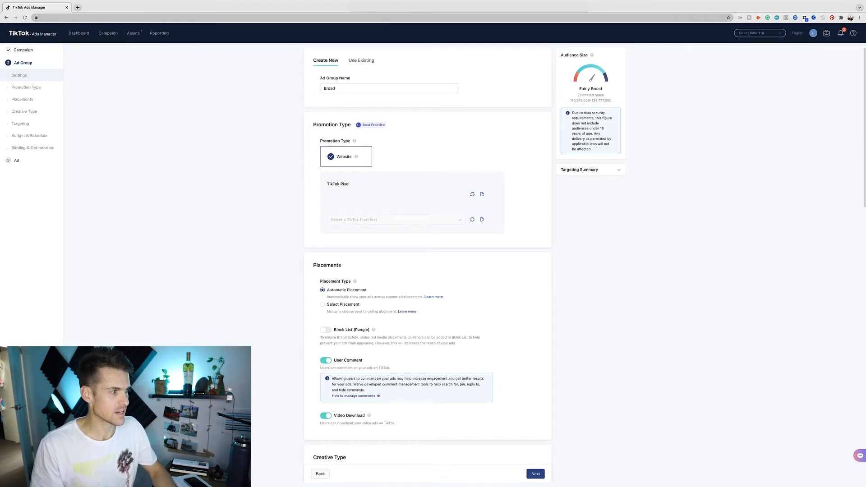
{"action": "left_click", "coordinate": [458, 219]}
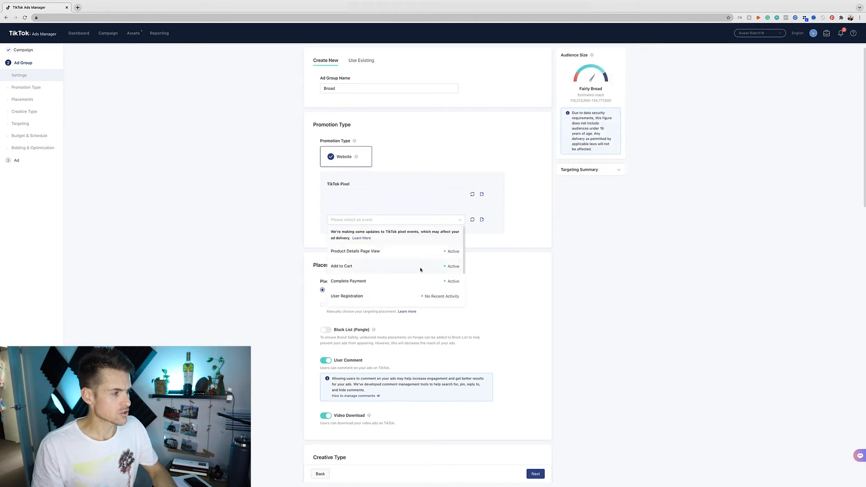
{"action": "left_click", "coordinate": [402, 281]}
- Limit placements to TikTok only, dropping News Feed App Series and Pangle, and disable video downloads
{"action": "scroll", "coordinate": [583, 273], "scroll_direction": "down", "scroll_amount": 3}
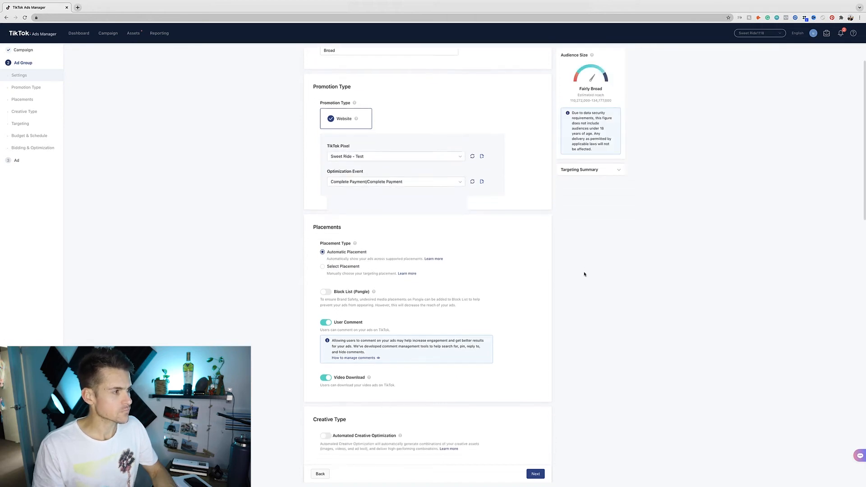
{"action": "left_click", "coordinate": [322, 154]}
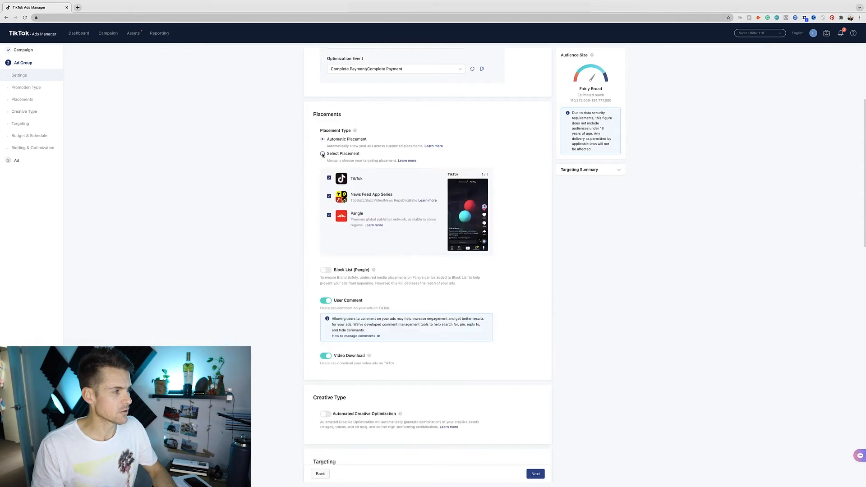
{"action": "left_click", "coordinate": [329, 197]}
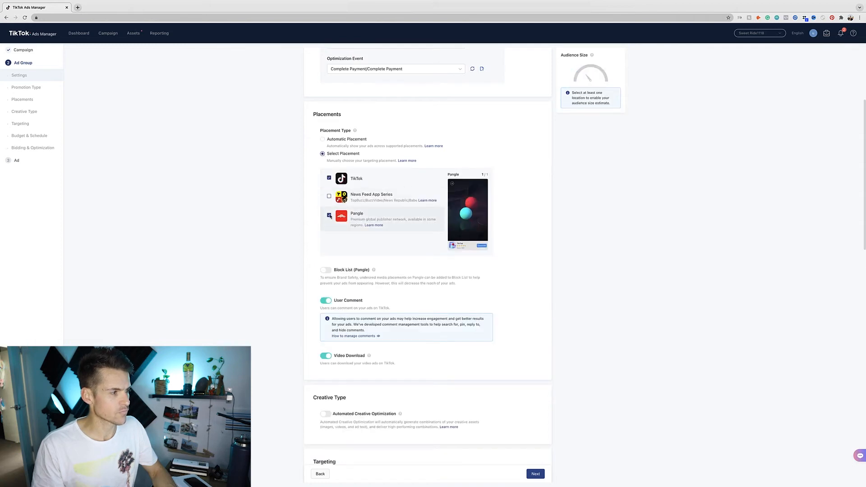
{"action": "left_click", "coordinate": [329, 216]}
{"action": "scroll", "coordinate": [439, 209], "scroll_direction": "down", "scroll_amount": 2}
{"action": "left_click", "coordinate": [325, 235]}
{"action": "scroll", "coordinate": [553, 226], "scroll_direction": "down", "scroll_amount": 1}
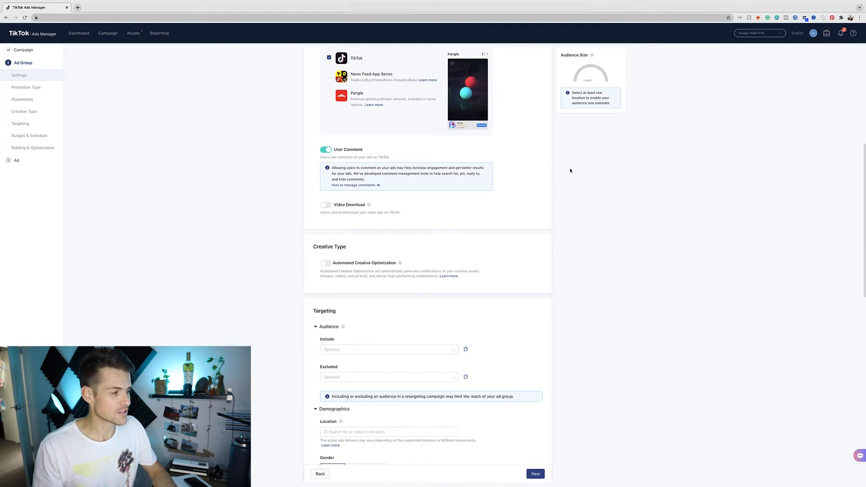
{"action": "scroll", "coordinate": [572, 170], "scroll_direction": "down", "scroll_amount": 5}
- Add the United States as the targeting location
{"action": "scroll", "coordinate": [598, 273], "scroll_direction": "down", "scroll_amount": 3}
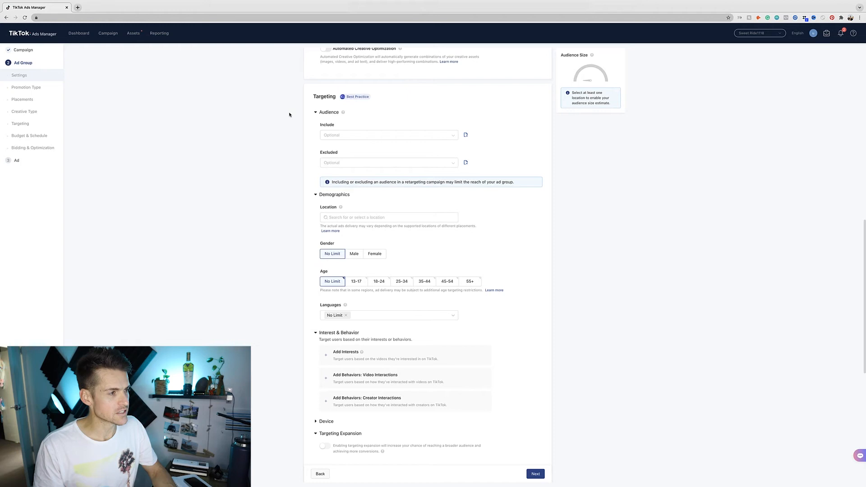
{"action": "scroll", "coordinate": [581, 203], "scroll_direction": "down", "scroll_amount": 3}
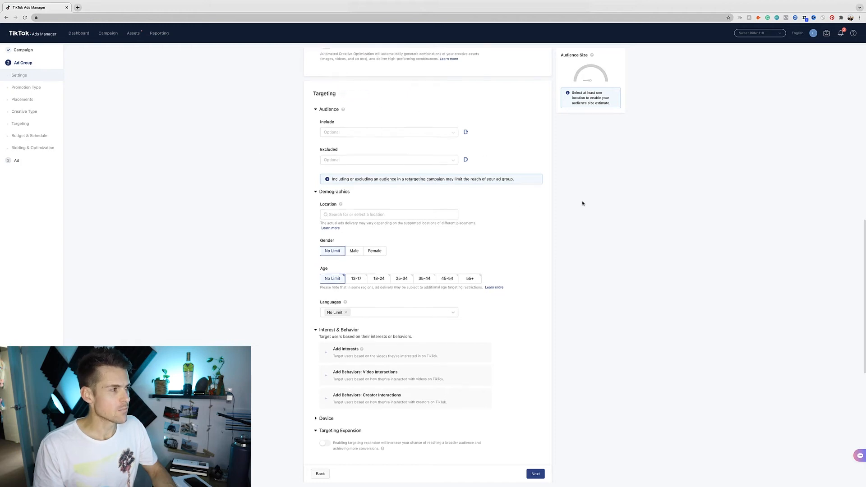
{"action": "left_click", "coordinate": [395, 152]}
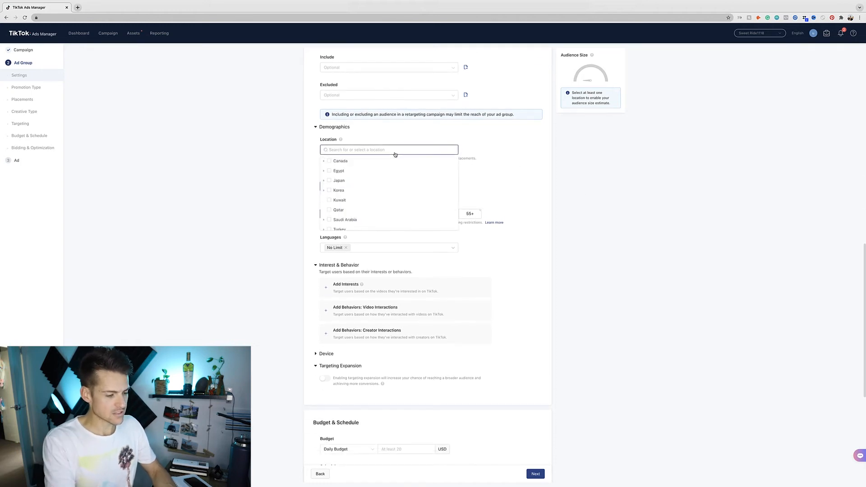
{"action": "type", "text": "united"}
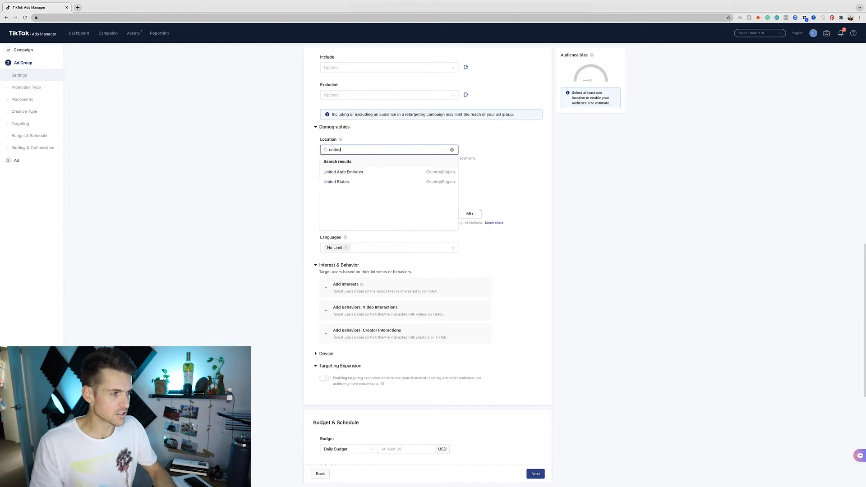
{"action": "left_click", "coordinate": [413, 182]}
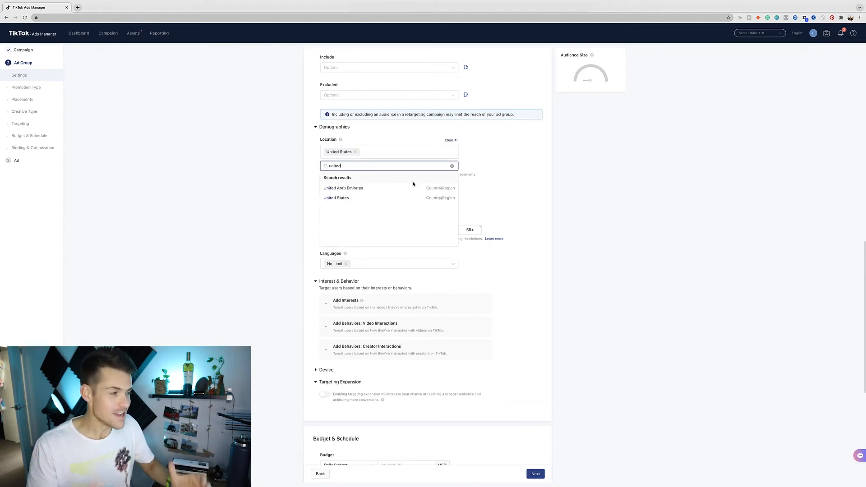
{"action": "left_click", "coordinate": [360, 197]}
- Target male users aged 25-34, 35-44, 45-54 and 55+
{"action": "scroll", "coordinate": [556, 230], "scroll_direction": "down", "scroll_amount": 2}
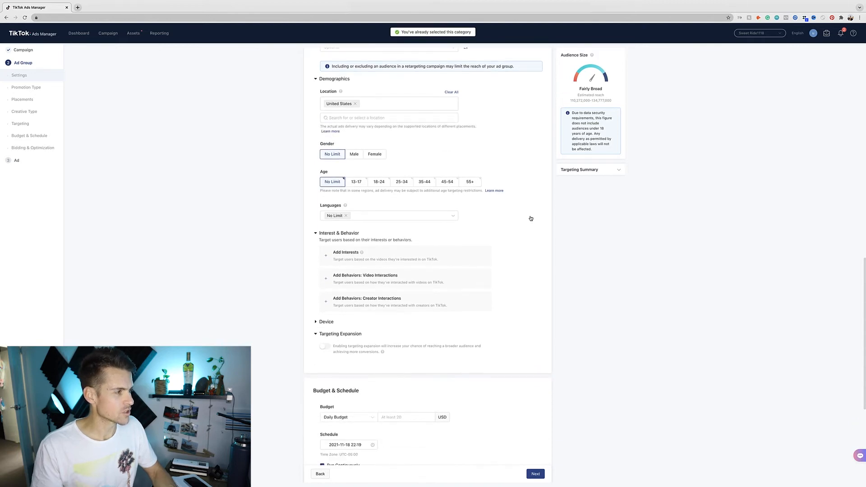
{"action": "left_click", "coordinate": [355, 154]}
{"action": "left_click", "coordinate": [399, 182]}
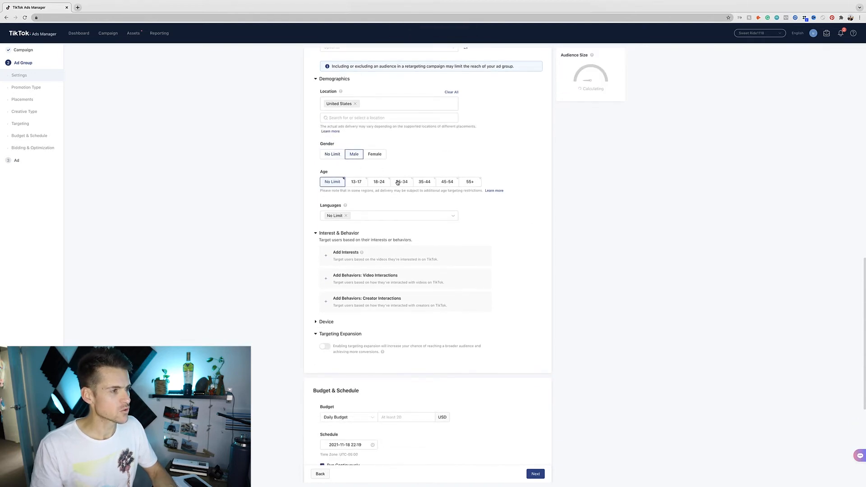
{"action": "left_click", "coordinate": [425, 182]}
{"action": "left_click", "coordinate": [447, 182]}
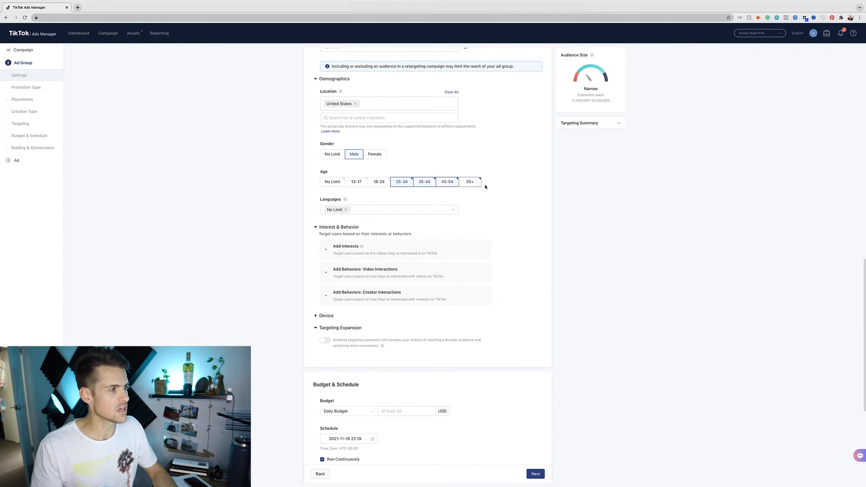
{"action": "left_click", "coordinate": [470, 182]}
{"action": "scroll", "coordinate": [562, 189], "scroll_direction": "down", "scroll_amount": 1}
{"action": "scroll", "coordinate": [561, 189], "scroll_direction": "down", "scroll_amount": 3}
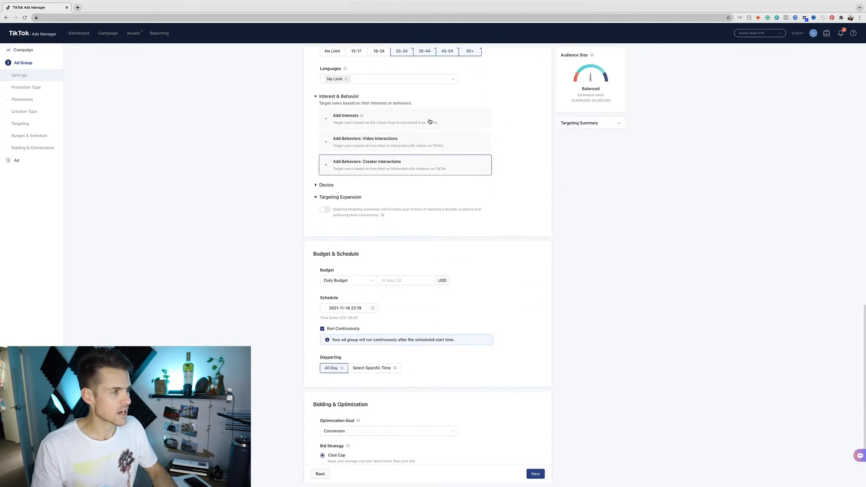
- Set the ad group's daily budget to 100.00
{"action": "scroll", "coordinate": [609, 193], "scroll_direction": "down", "scroll_amount": 2}
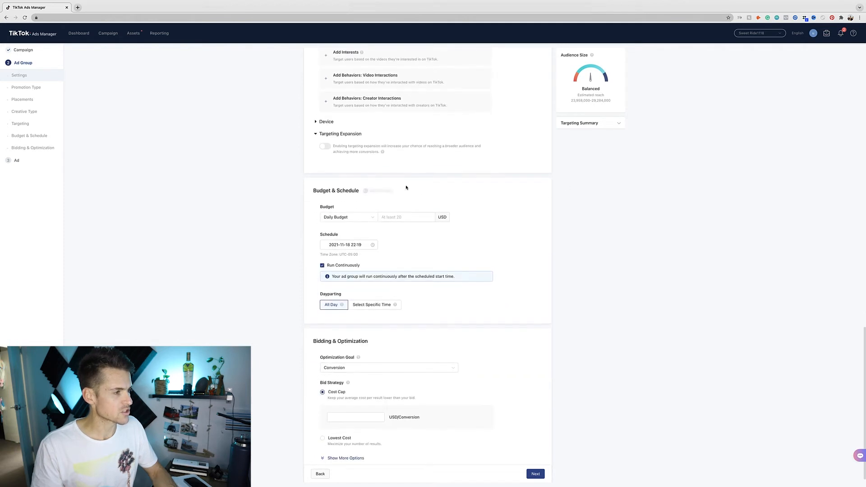
{"action": "left_click", "coordinate": [406, 209]}
{"action": "type", "text": "1000"}
{"action": "left_click", "coordinate": [572, 226]}
- Schedule the ad group to start on 2021-11-19 at 00:00
{"action": "left_click", "coordinate": [354, 236]}
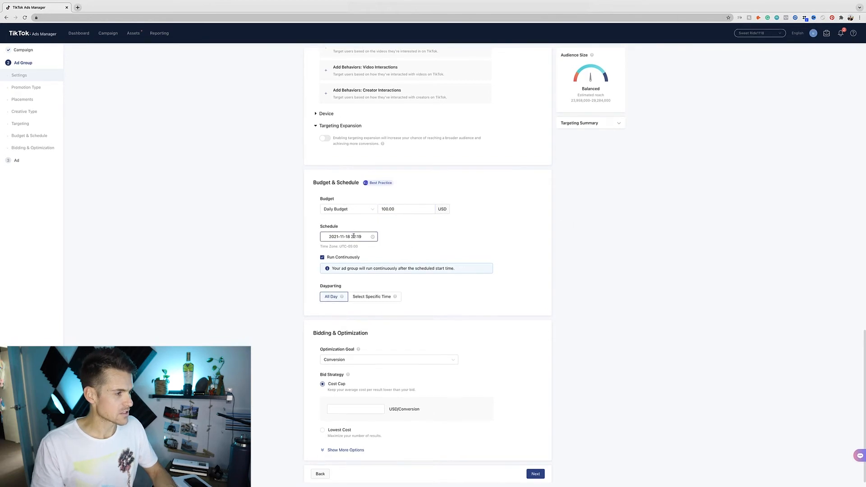
{"action": "left_click", "coordinate": [367, 249]}
{"action": "double_click", "coordinate": [368, 251]}
{"action": "type", "text": "00:0"}
{"action": "double_click", "coordinate": [373, 251]}
{"action": "type", "text": "00"}
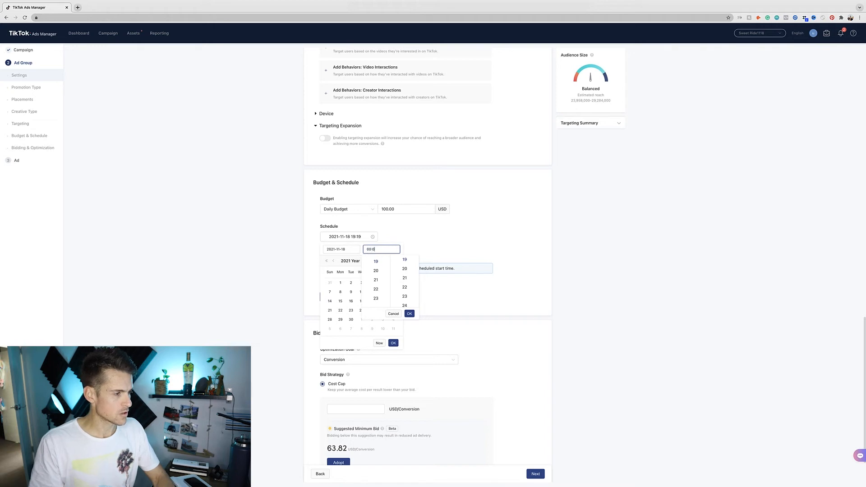
{"action": "left_click", "coordinate": [410, 314]}
{"action": "left_click", "coordinate": [383, 300]}
{"action": "left_click", "coordinate": [393, 343]}
- Use the Lowest Cost bid strategy and submit the ad group settings
{"action": "scroll", "coordinate": [410, 341], "scroll_direction": "down", "scroll_amount": 2}
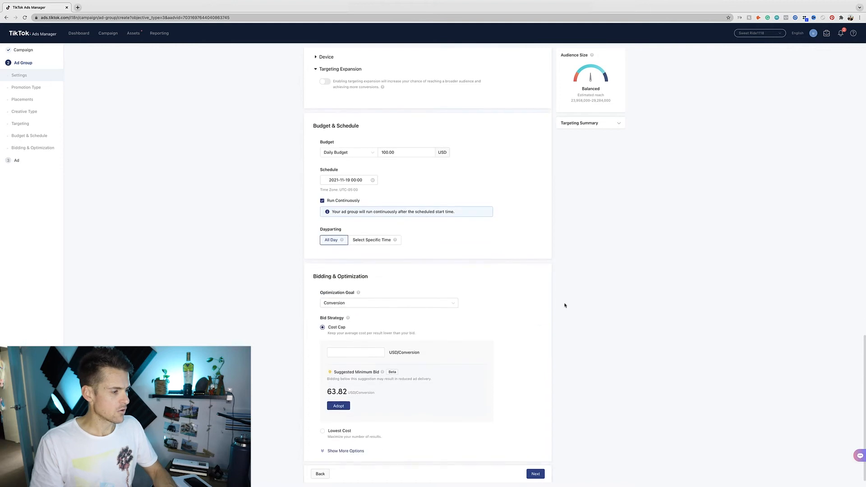
{"action": "left_click", "coordinate": [322, 431]}
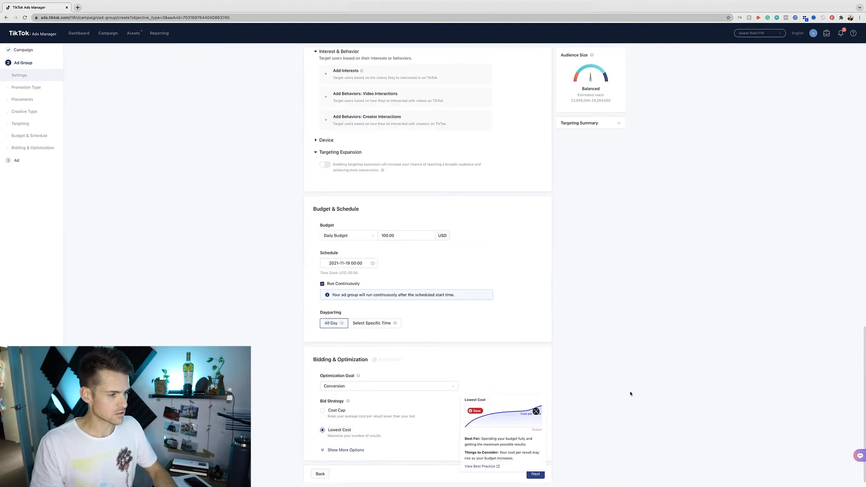
{"action": "left_click", "coordinate": [535, 474]}
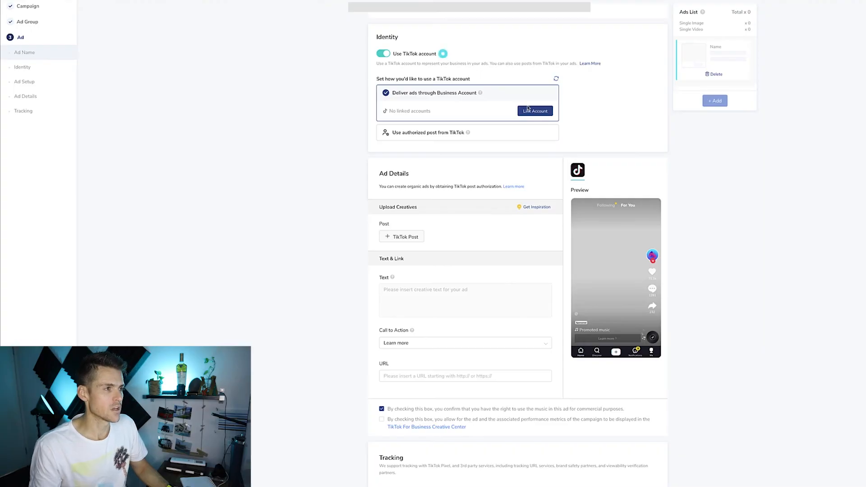
- Log in to TikTok via QR code and authorize TikTok for Business to access the account
{"action": "left_click", "coordinate": [528, 109]}
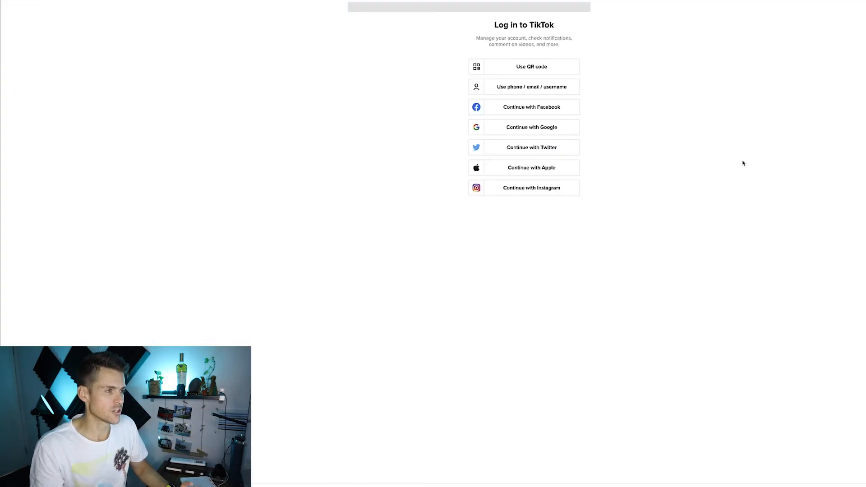
{"action": "left_click", "coordinate": [543, 69]}
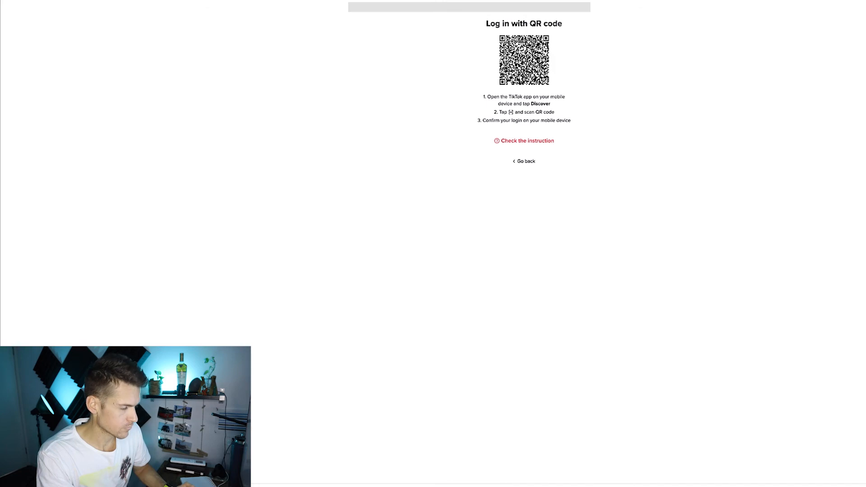
{"action": "key", "text": "super+Left"}
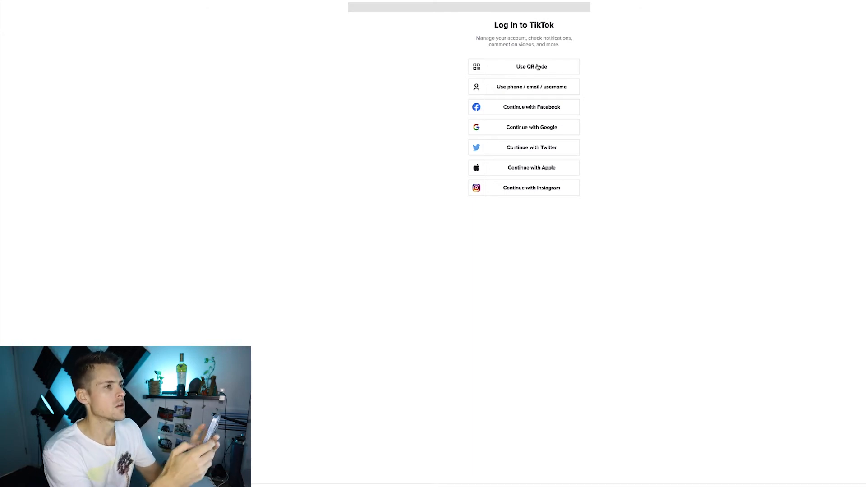
{"action": "left_click", "coordinate": [538, 67]}
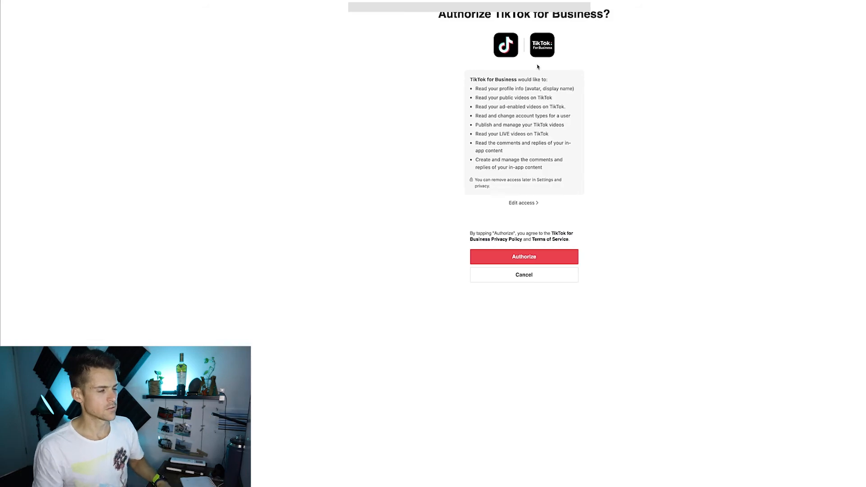
{"action": "left_click", "coordinate": [544, 258]}
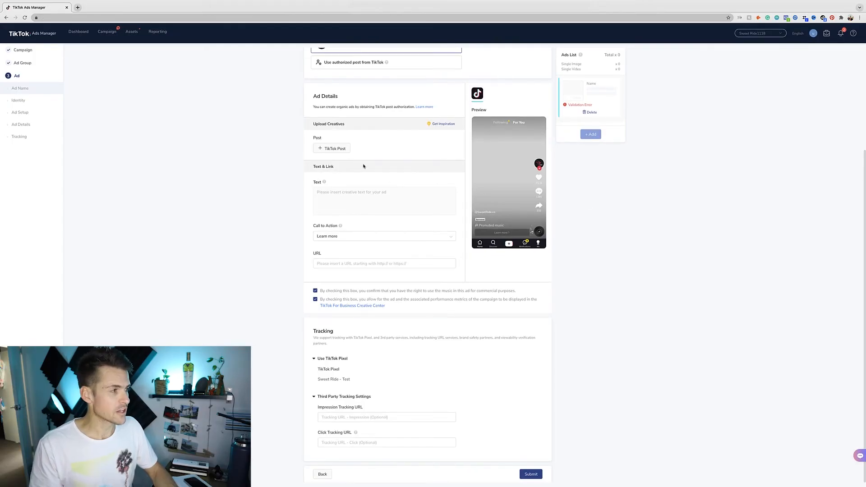
- Use the Christmas reaction video as the Spark post, with Shop now and the pasted sweetride.ca product URL
{"action": "left_click", "coordinate": [334, 148]}
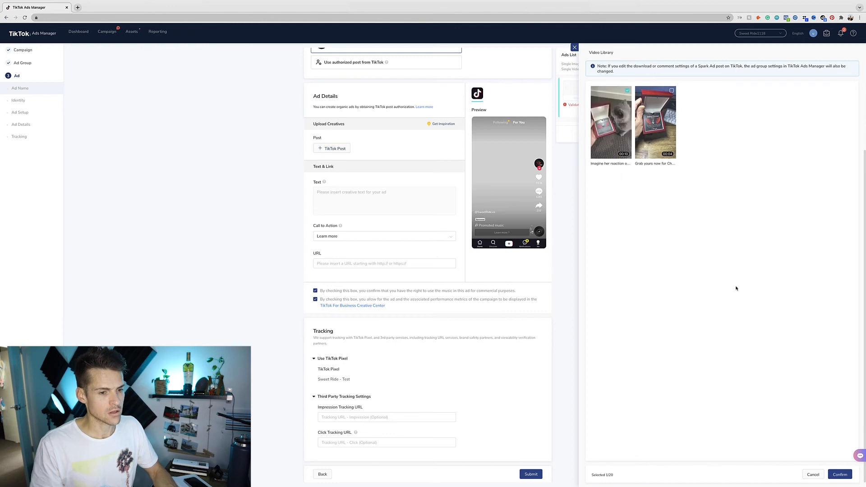
{"action": "left_click", "coordinate": [840, 474]}
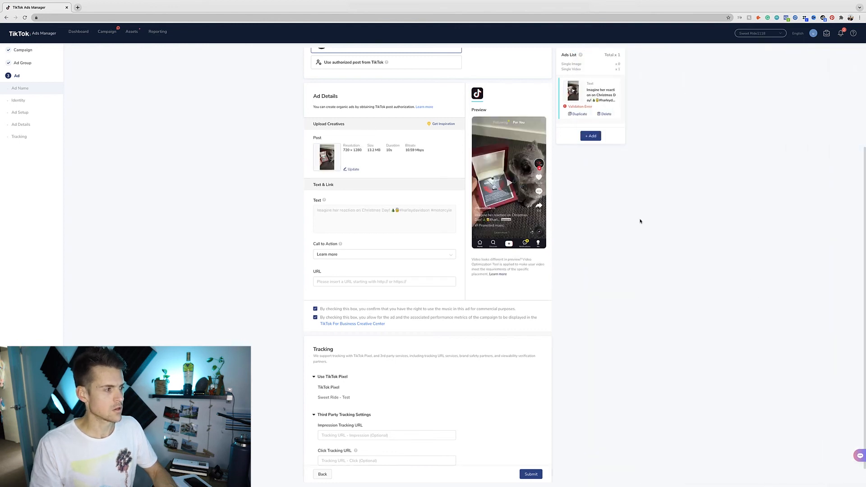
{"action": "left_click", "coordinate": [449, 237]}
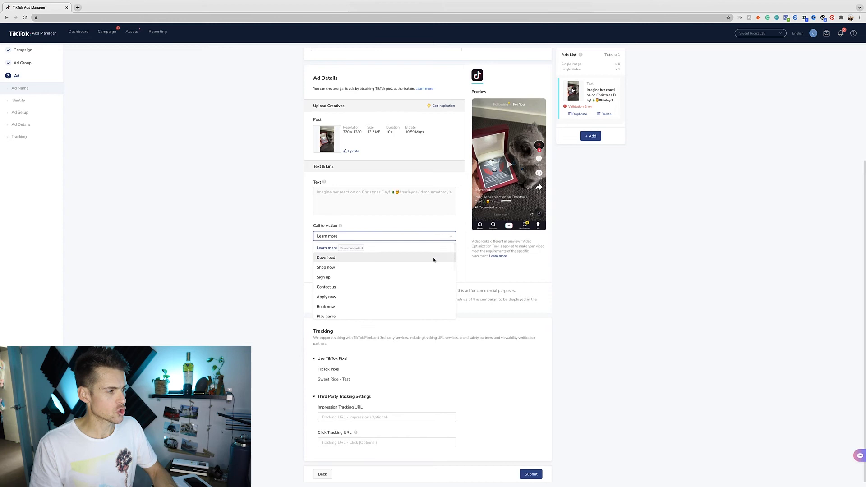
{"action": "left_click", "coordinate": [429, 267]}
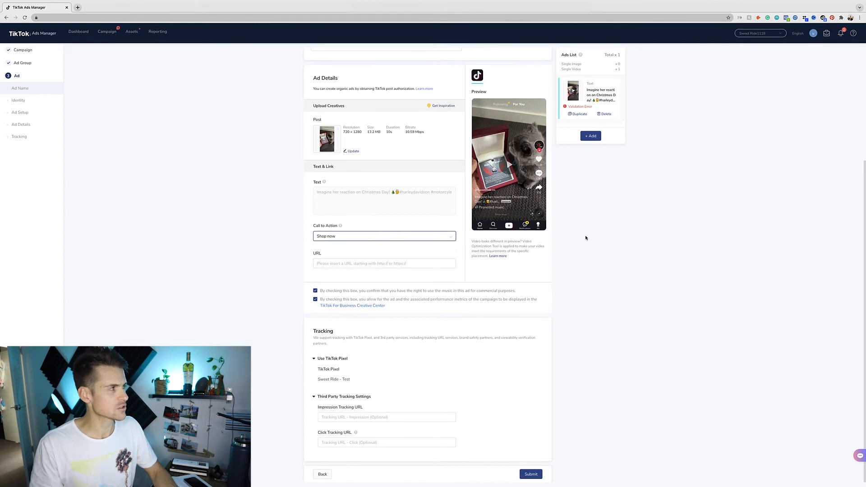
{"action": "left_click", "coordinate": [383, 263]}
{"action": "key", "text": "ctrl+v"}
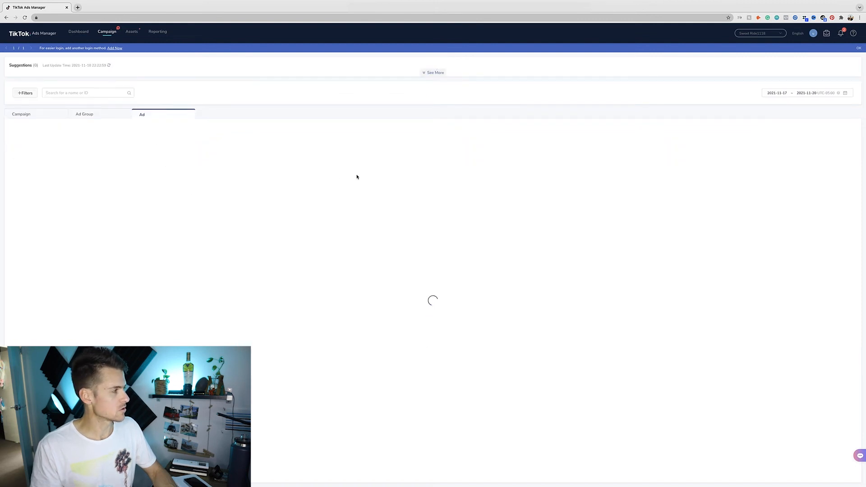
- List the ads of campaign 0002 - OUR JOURNEY - 19.11 and copy the Broad ad
{"action": "left_click", "coordinate": [50, 115]}
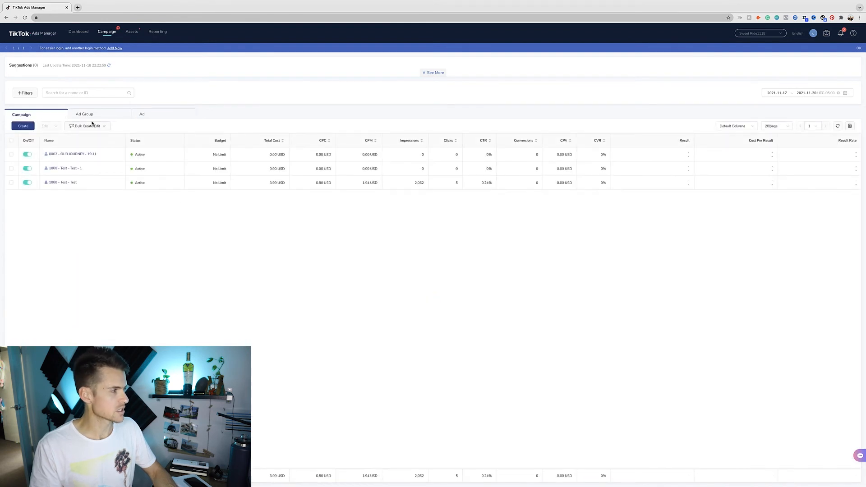
{"action": "left_click", "coordinate": [69, 154]}
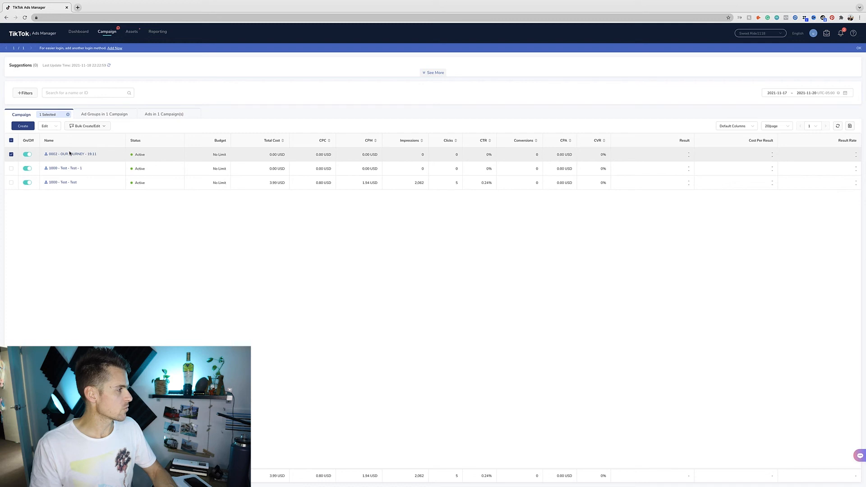
{"action": "left_click", "coordinate": [77, 154]}
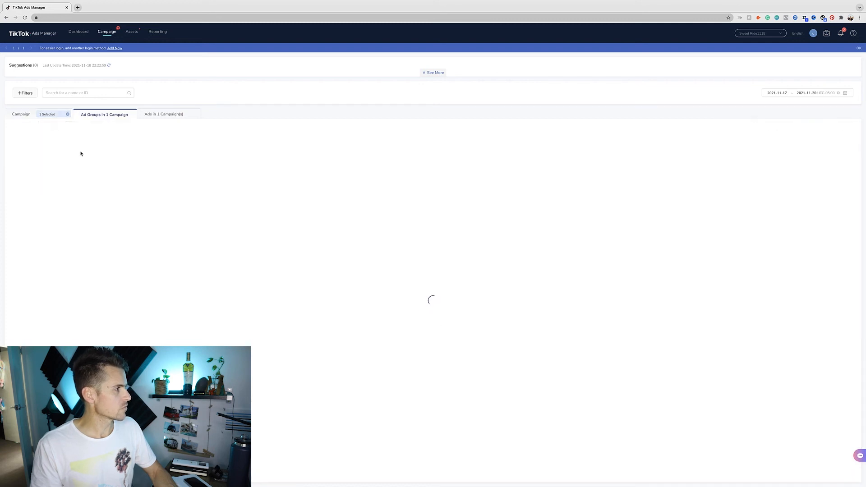
{"action": "left_click", "coordinate": [164, 116]}
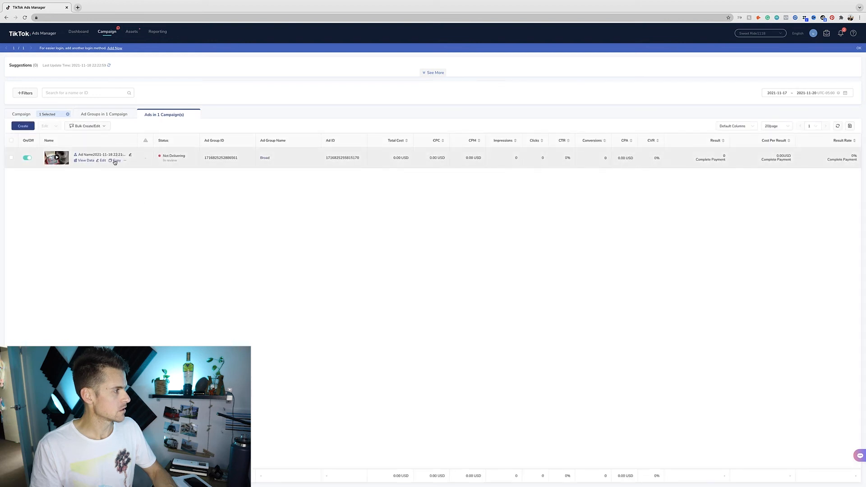
{"action": "left_click", "coordinate": [118, 162]}
- Duplicate the Spark ad four times into the Broad ad group and submit the copies
{"action": "left_click", "coordinate": [426, 140]}
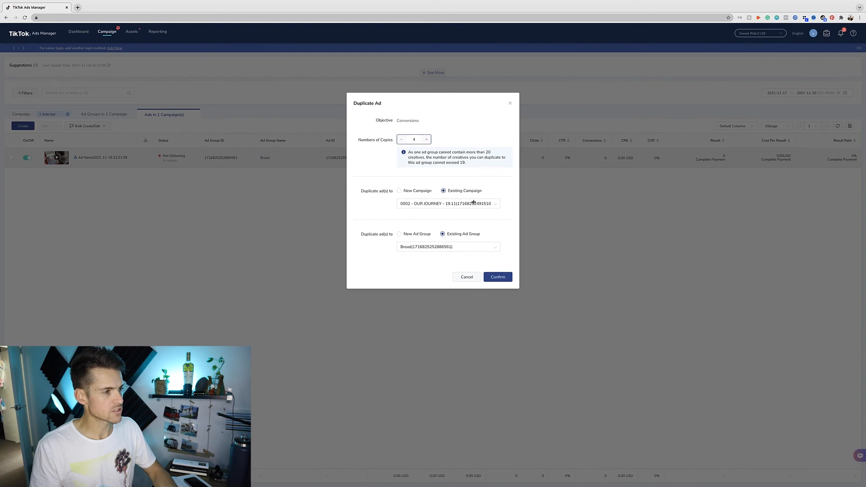
{"action": "left_click", "coordinate": [499, 278]}
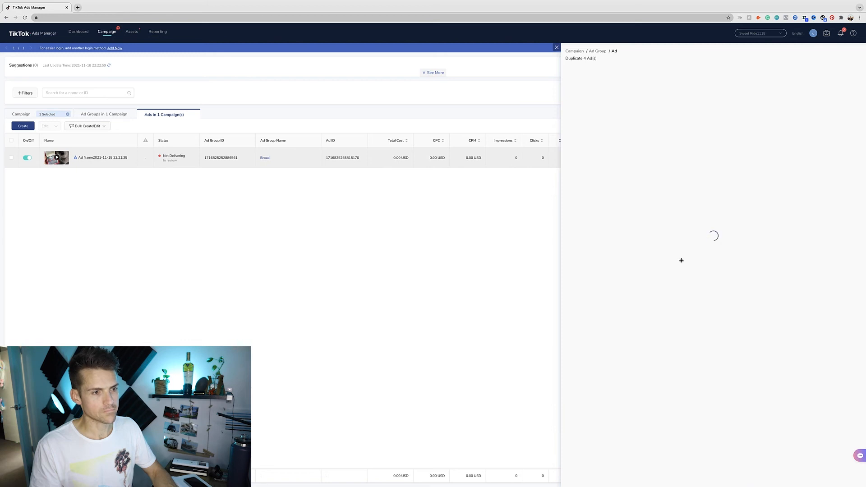
{"action": "scroll", "coordinate": [662, 224], "scroll_direction": "down", "scroll_amount": 1}
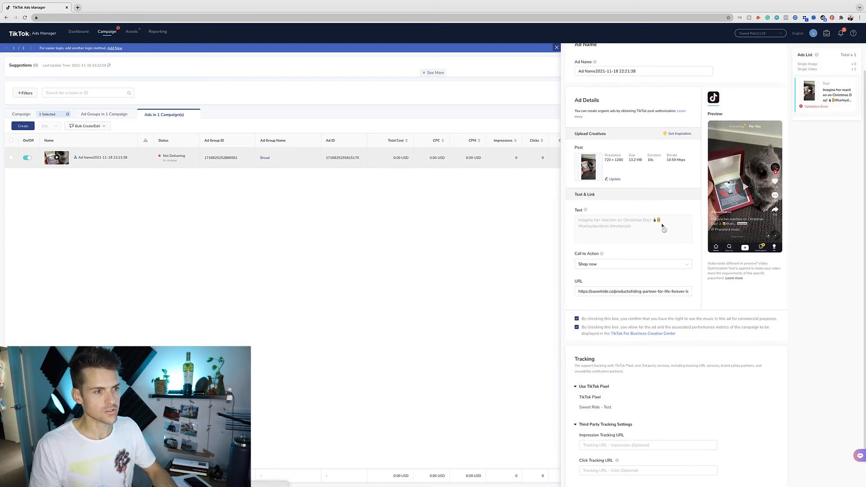
{"action": "scroll", "coordinate": [793, 252], "scroll_direction": "down", "scroll_amount": 2}
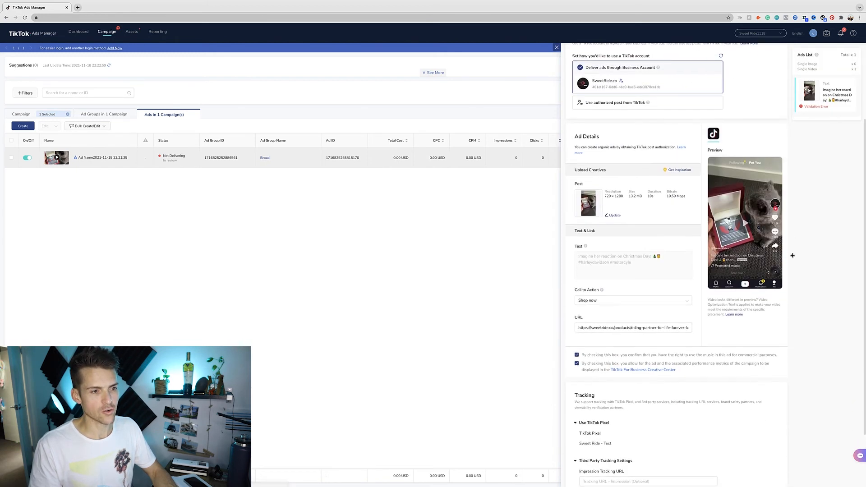
{"action": "scroll", "coordinate": [805, 237], "scroll_direction": "down", "scroll_amount": 3}
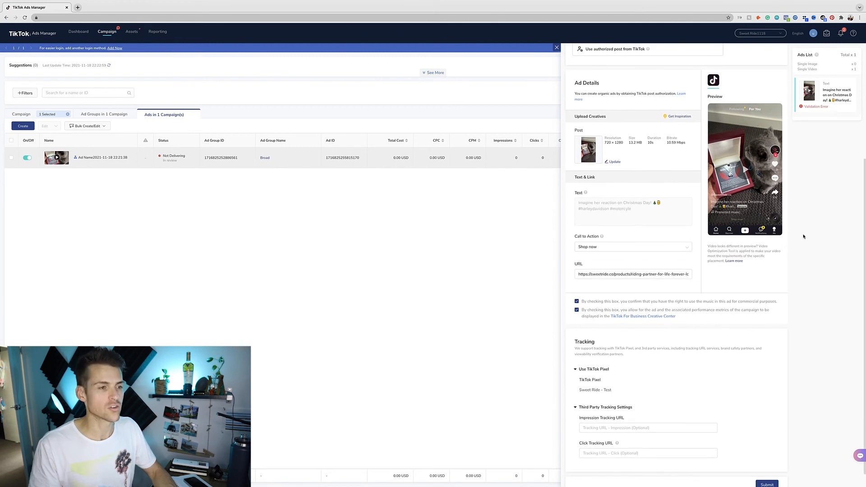
{"action": "scroll", "coordinate": [805, 237], "scroll_direction": "down", "scroll_amount": 1}
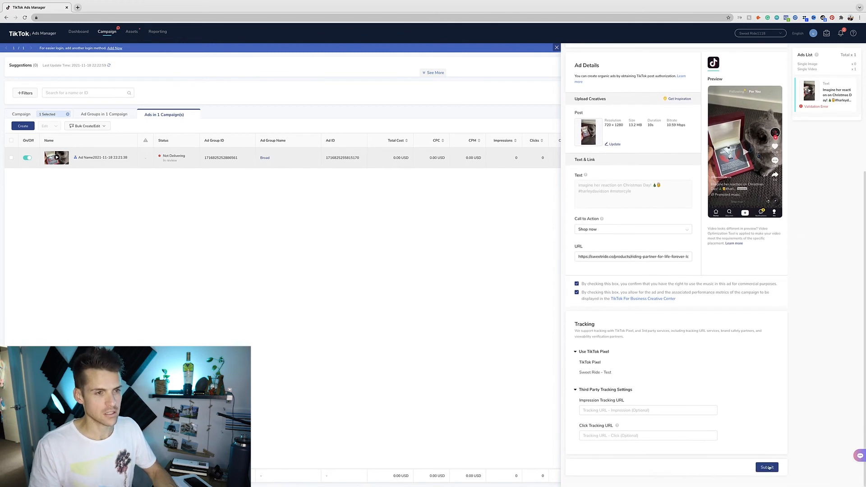
{"action": "left_click", "coordinate": [768, 467]}
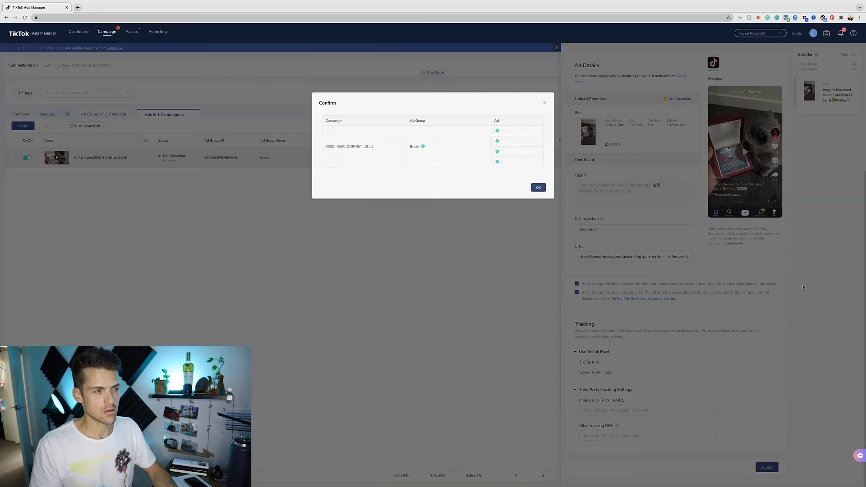
{"action": "left_click", "coordinate": [538, 188]}
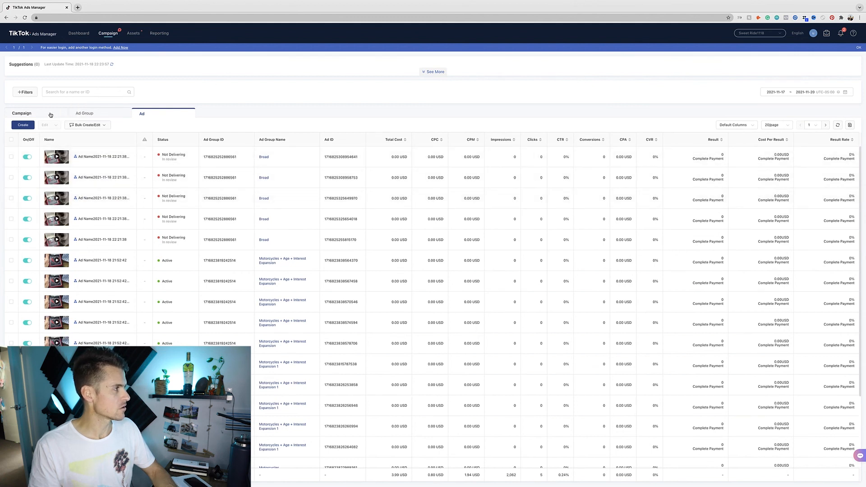
- Make one copy of the Broad ad group within the 0002 - OUR JOURNEY - 19.11 campaign
{"action": "left_click", "coordinate": [51, 115]}
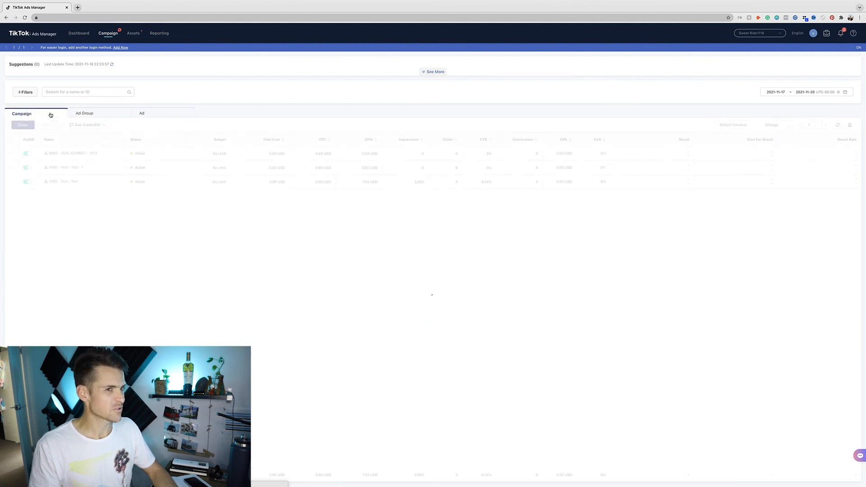
{"action": "left_click", "coordinate": [88, 152]}
{"action": "left_click", "coordinate": [88, 153]}
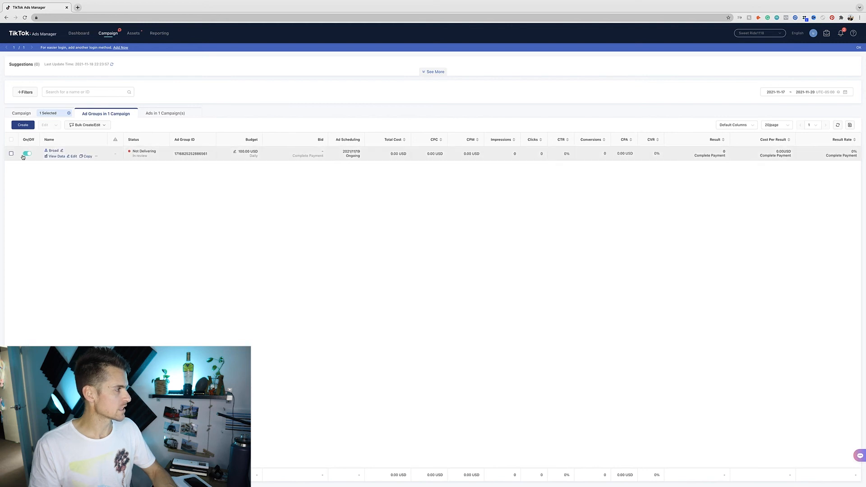
{"action": "left_click", "coordinate": [87, 157]}
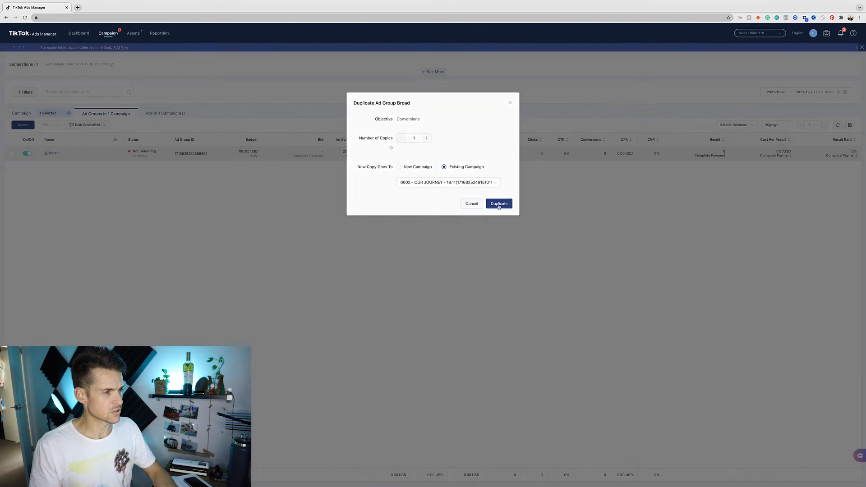
{"action": "left_click", "coordinate": [499, 205]}
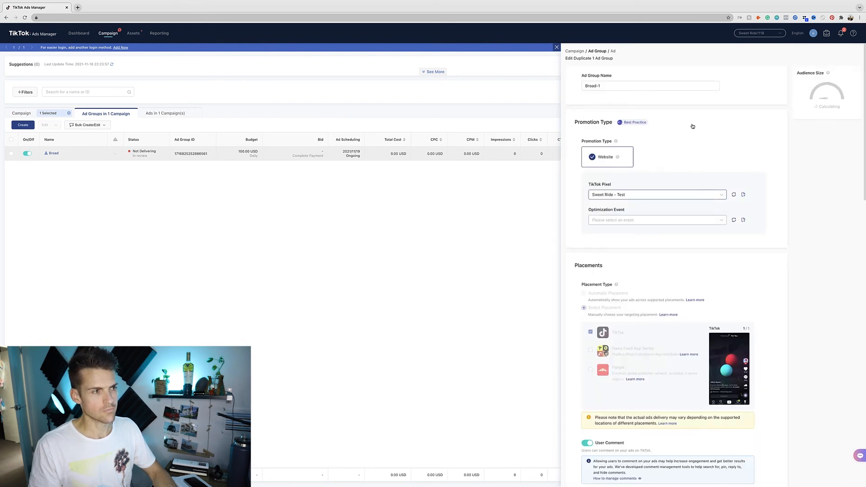
- Rename the copied ad group from Broad-1 to 'Motorcycle'
{"action": "left_click", "coordinate": [644, 85]}
{"action": "key", "text": "ctrl+a"}
{"action": "type", "text": "Motorcycle"}
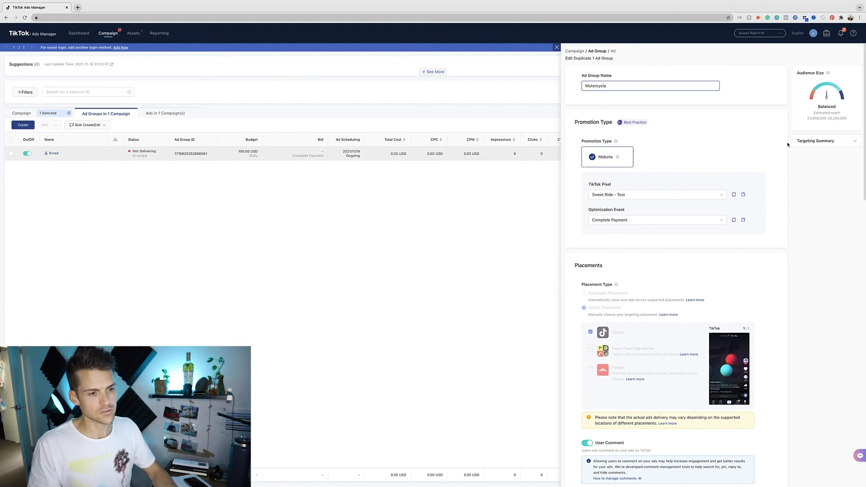
{"action": "scroll", "coordinate": [789, 153], "scroll_direction": "down", "scroll_amount": 3}
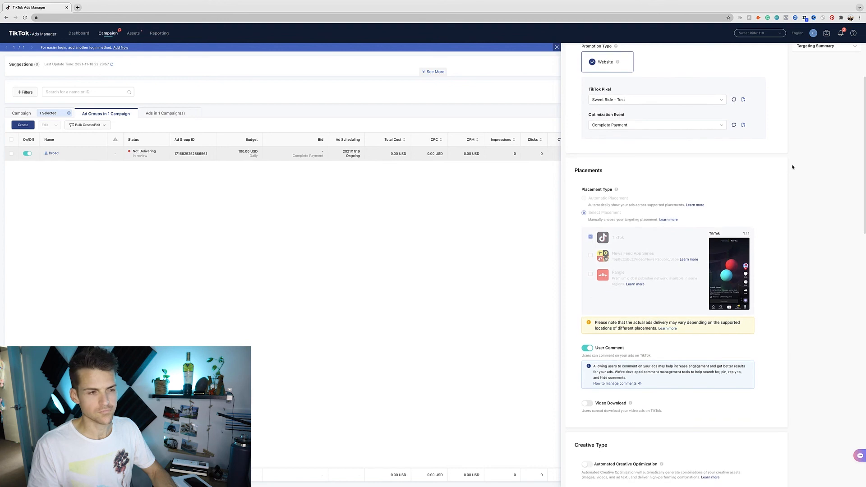
{"action": "scroll", "coordinate": [793, 167], "scroll_direction": "down", "scroll_amount": 4}
{"action": "scroll", "coordinate": [793, 167], "scroll_direction": "down", "scroll_amount": 10}
{"action": "scroll", "coordinate": [793, 170], "scroll_direction": "down", "scroll_amount": 5}
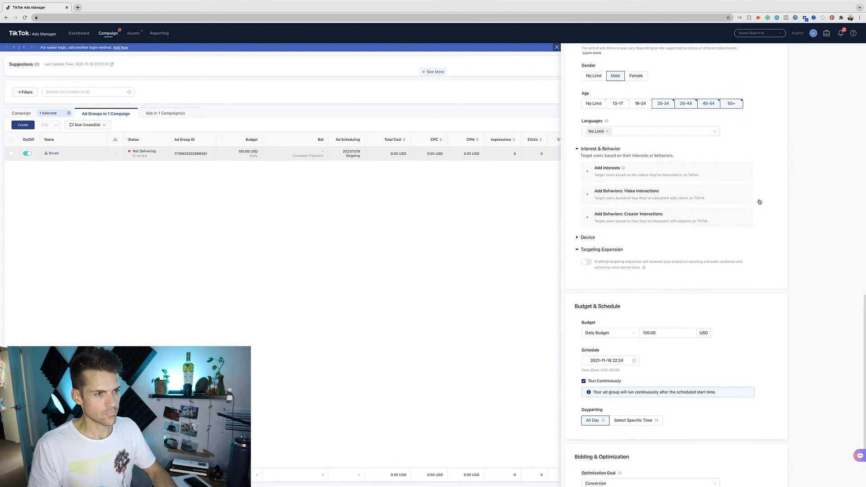
- Add the Motorcycles interest to targeting and submit the ad group with its ads
{"action": "left_click", "coordinate": [653, 170]}
{"action": "left_click", "coordinate": [611, 201]}
{"action": "type", "text": "motorcycle"}
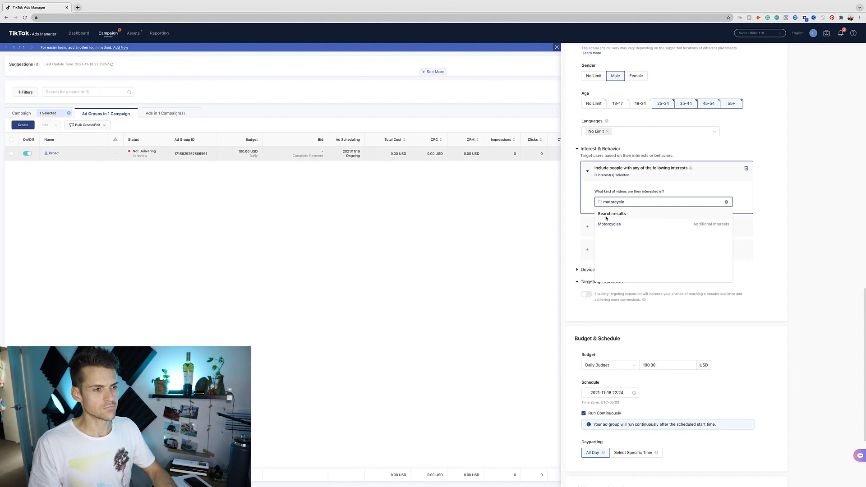
{"action": "left_click", "coordinate": [608, 224]}
{"action": "scroll", "coordinate": [789, 208], "scroll_direction": "down", "scroll_amount": 2}
{"action": "scroll", "coordinate": [790, 208], "scroll_direction": "down", "scroll_amount": 2}
{"action": "scroll", "coordinate": [756, 191], "scroll_direction": "down", "scroll_amount": 2}
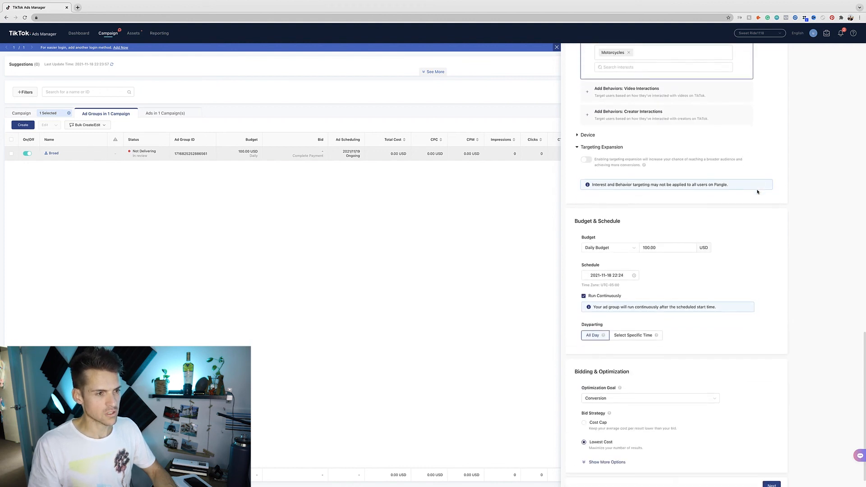
{"action": "left_click", "coordinate": [771, 472]}
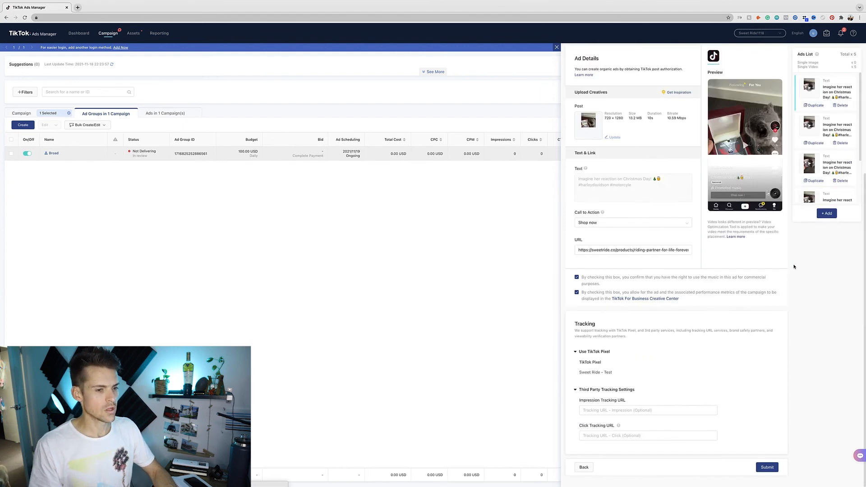
{"action": "left_click", "coordinate": [766, 468]}
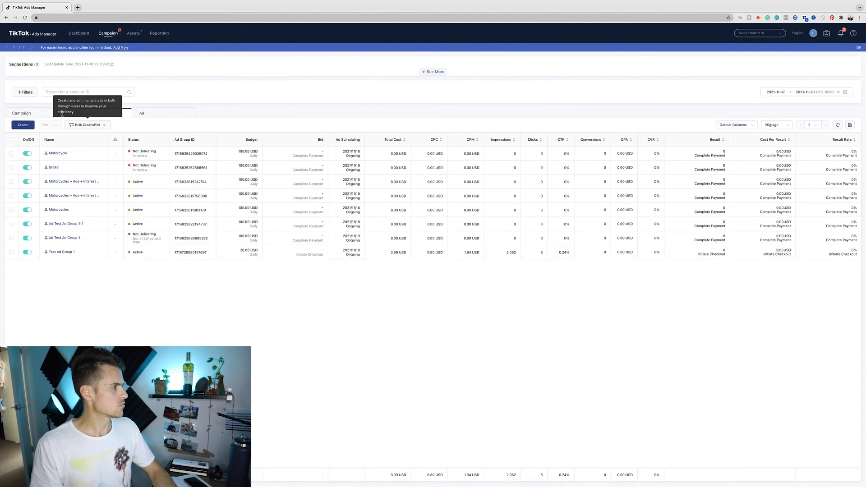
- Copy the Motorcycle ad group into the existing OUR JOURNEY campaign as Motorcycle-1
{"action": "left_click", "coordinate": [41, 115]}
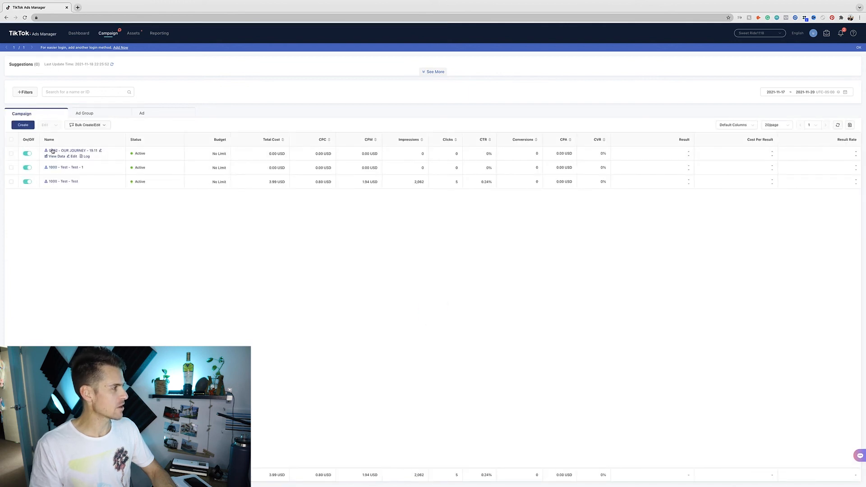
{"action": "left_click", "coordinate": [55, 153]}
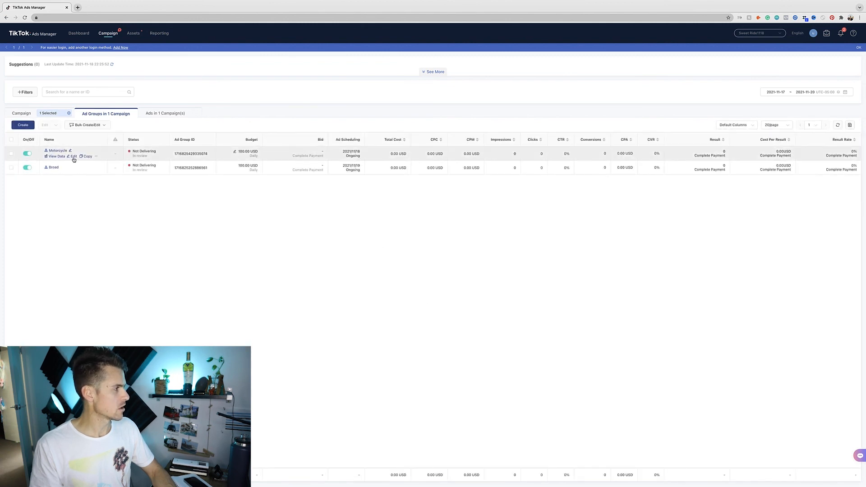
{"action": "left_click", "coordinate": [86, 157]}
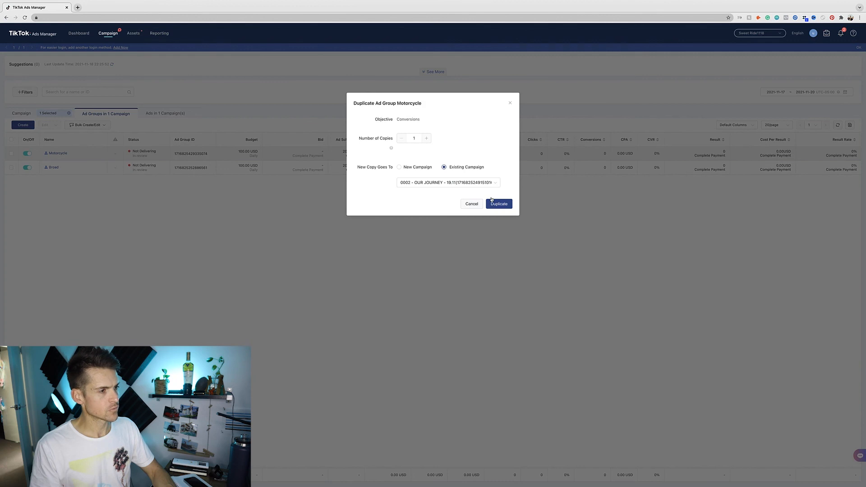
{"action": "left_click", "coordinate": [492, 204]}
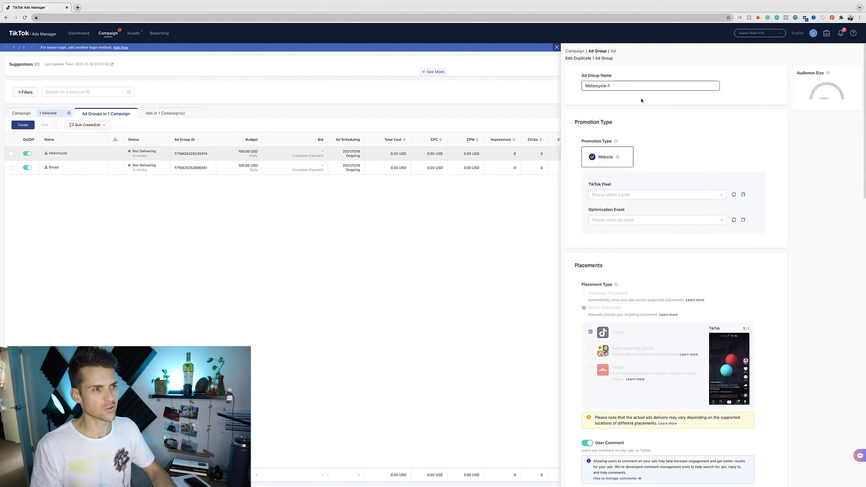
- Remove the copy suffix from the duplicated ad group's name
{"action": "triple_click", "coordinate": [630, 89]}
{"action": "key", "text": "Right"}
{"action": "key", "text": "BackSpace"}
{"action": "key", "text": "BackSpace"}
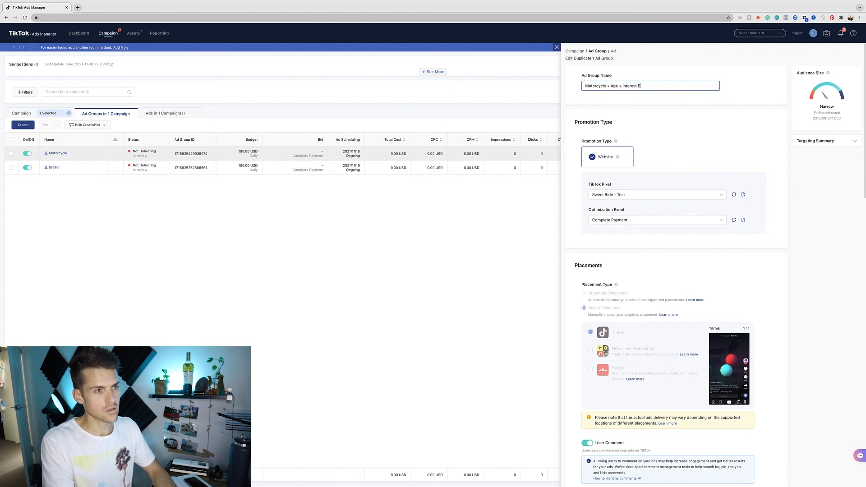
- Turn on targeting expansion for age and interests, then submit the ad group with its ads
{"action": "scroll", "coordinate": [808, 189], "scroll_direction": "down", "scroll_amount": 9}
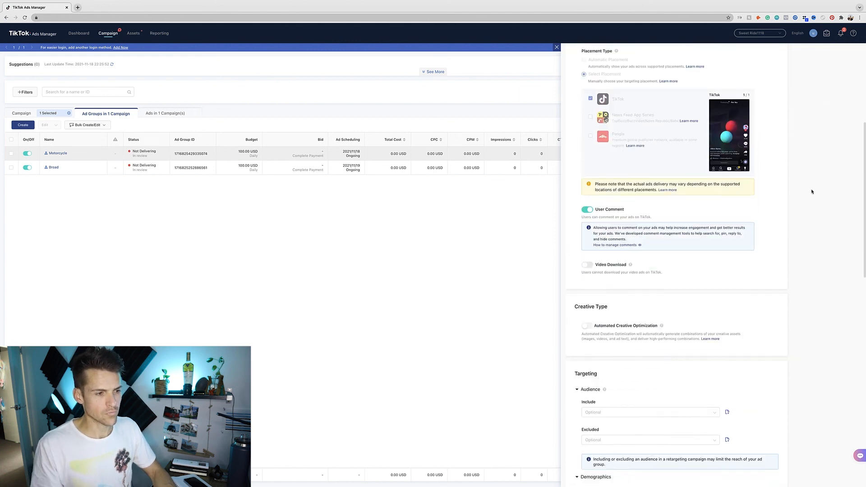
{"action": "scroll", "coordinate": [812, 191], "scroll_direction": "down", "scroll_amount": 7}
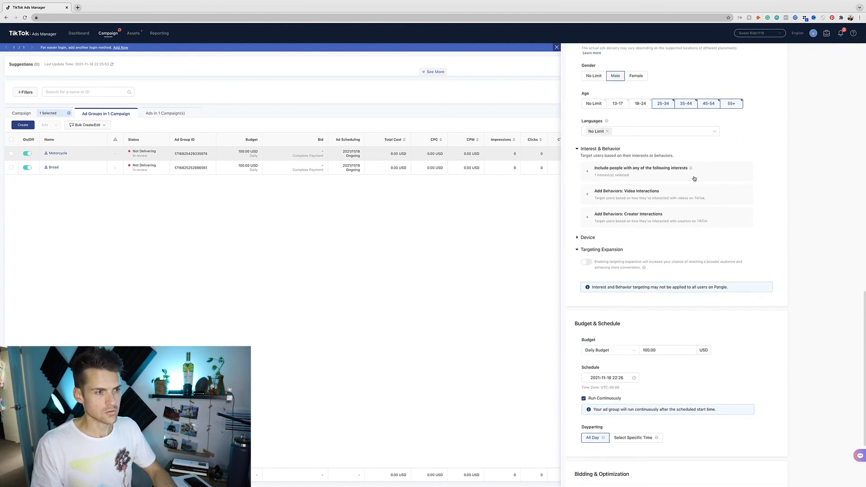
{"action": "left_click", "coordinate": [587, 262]}
{"action": "left_click", "coordinate": [652, 296]}
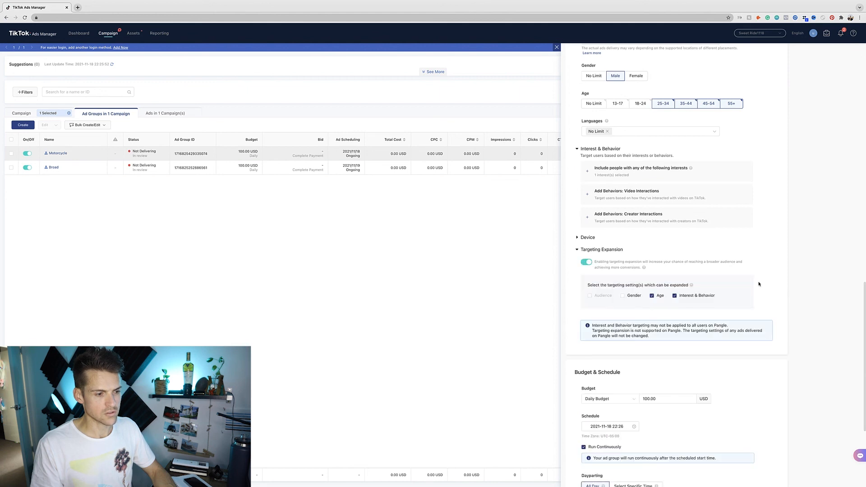
{"action": "scroll", "coordinate": [760, 285], "scroll_direction": "down", "scroll_amount": 4}
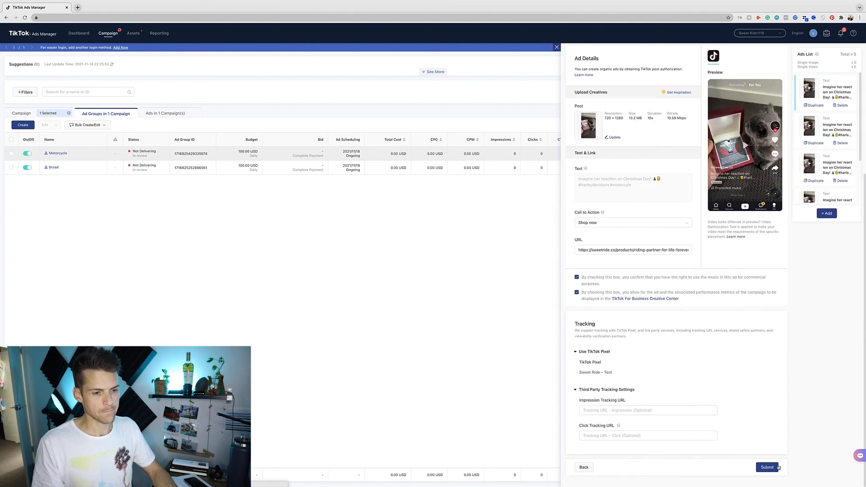
{"action": "left_click", "coordinate": [773, 468]}
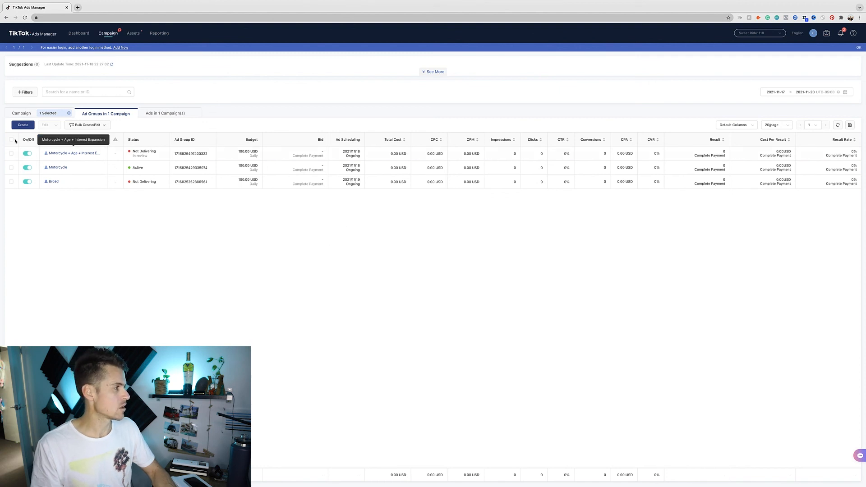
- Duplicate the Motorcycle ad group again and submit the Motorcycle-1 copy with its ads
{"action": "left_click", "coordinate": [10, 153]}
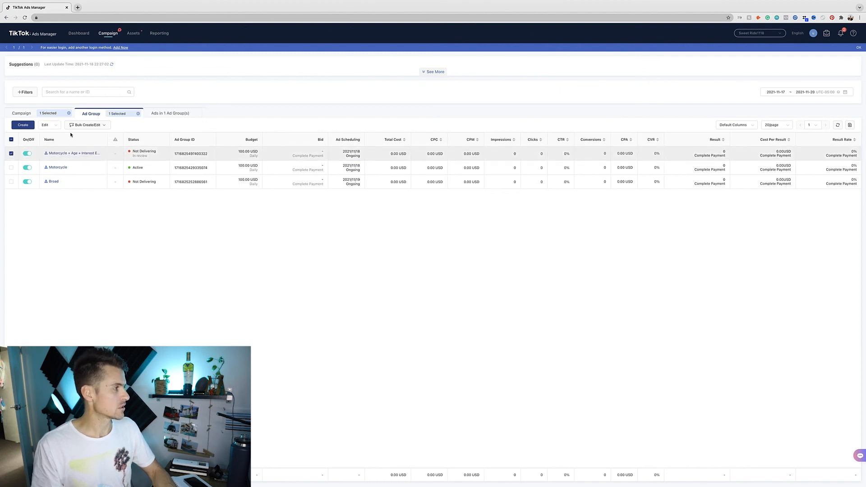
{"action": "left_click", "coordinate": [11, 167]}
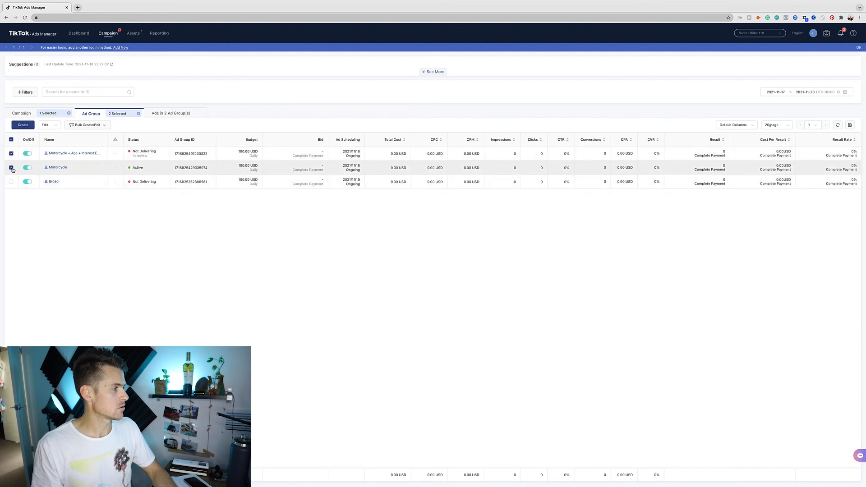
{"action": "left_click", "coordinate": [86, 171]}
{"action": "left_click", "coordinate": [499, 203]}
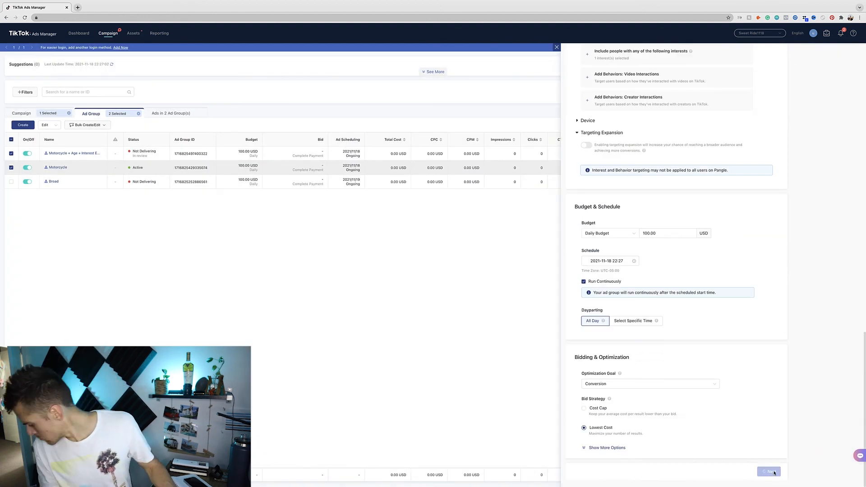
{"action": "left_click", "coordinate": [759, 468]}
{"action": "left_click", "coordinate": [757, 467]}
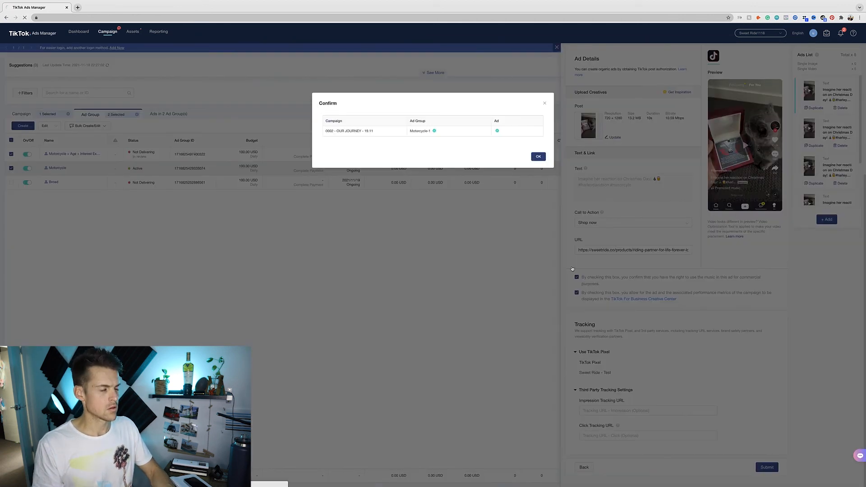
{"action": "left_click", "coordinate": [538, 158]}
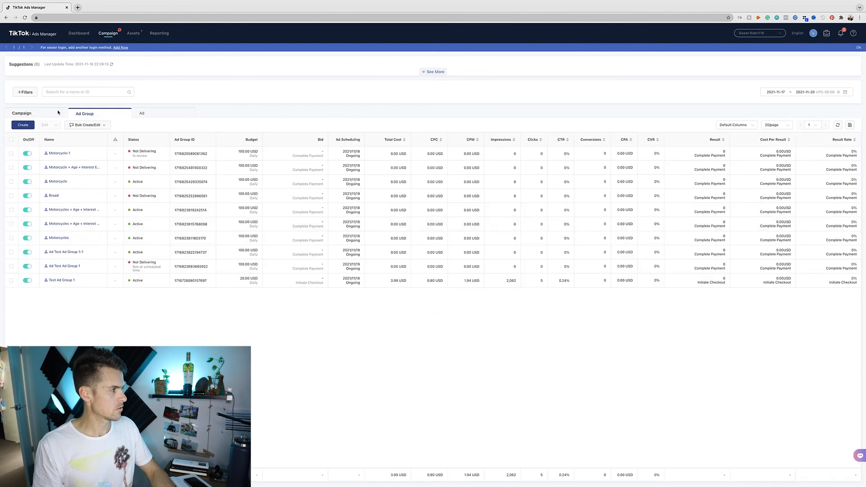
- Copy the Broad ad group within OUR JOURNEY and submit Broad-1 with its ads
{"action": "left_click", "coordinate": [60, 156]}
{"action": "left_click", "coordinate": [66, 152]}
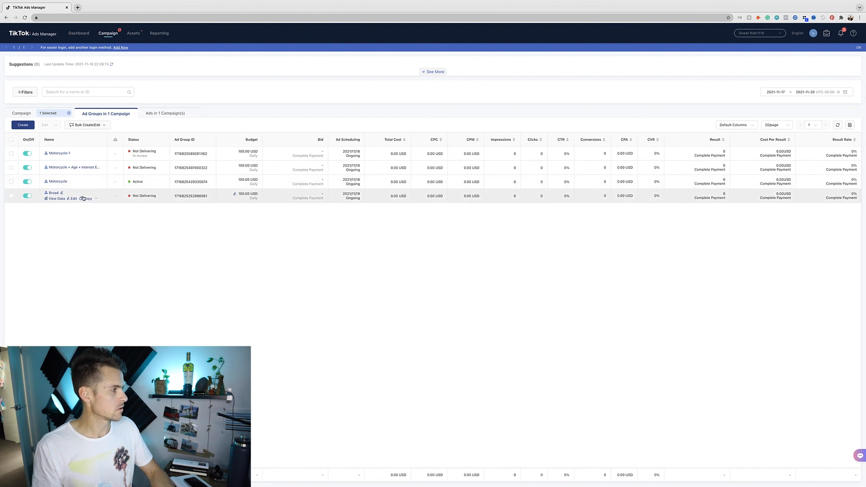
{"action": "left_click", "coordinate": [84, 198]}
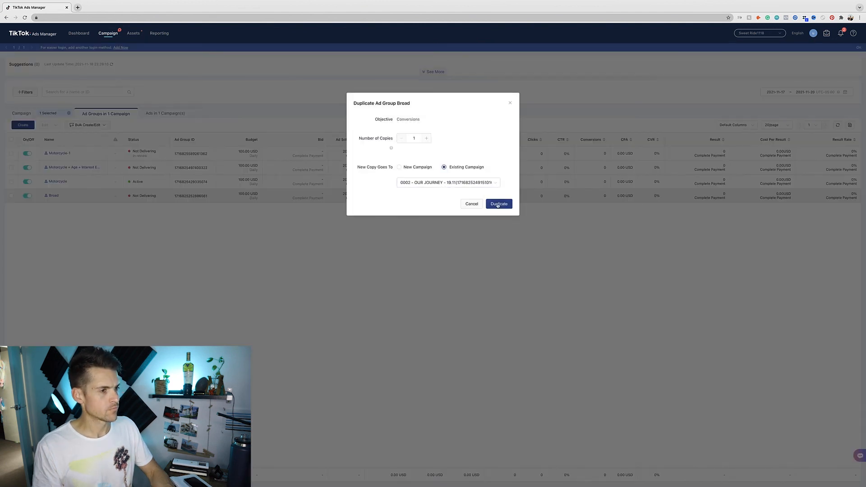
{"action": "left_click", "coordinate": [498, 204]}
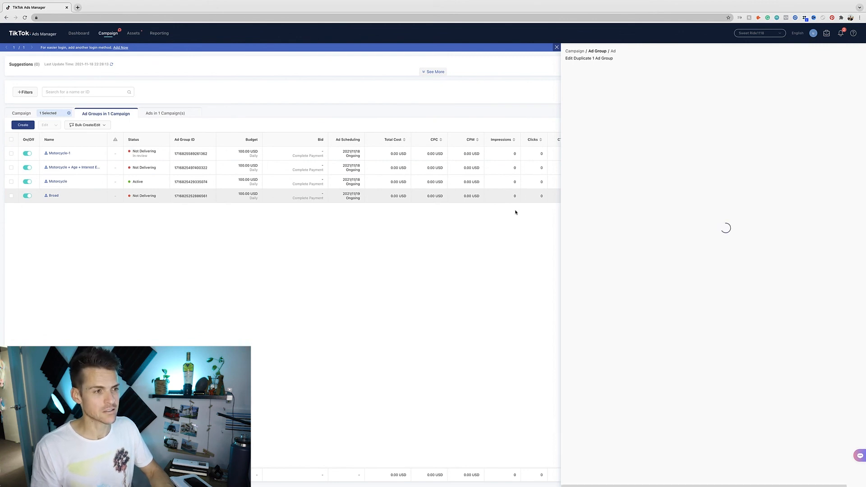
{"action": "scroll", "coordinate": [767, 248], "scroll_direction": "down", "scroll_amount": 15}
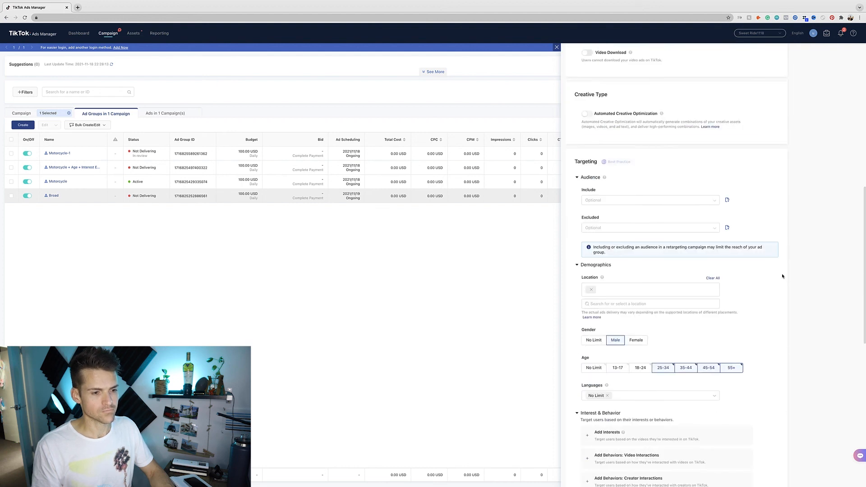
{"action": "left_click", "coordinate": [777, 471]}
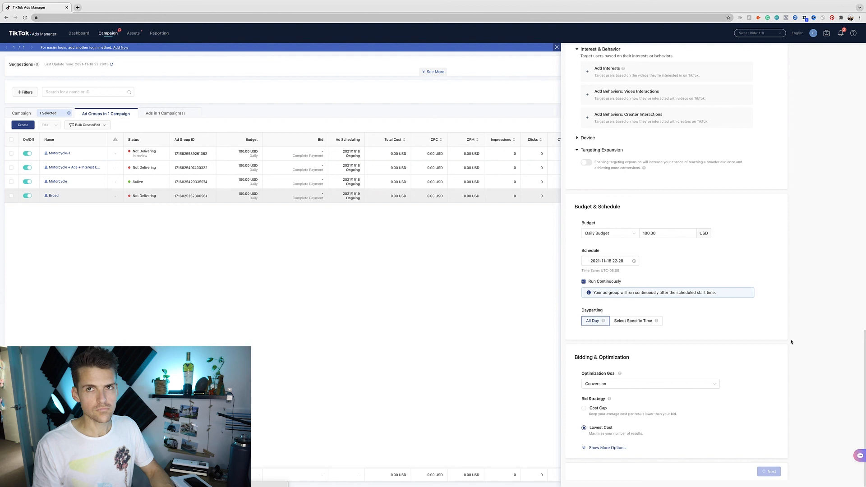
{"action": "left_click", "coordinate": [766, 467]}
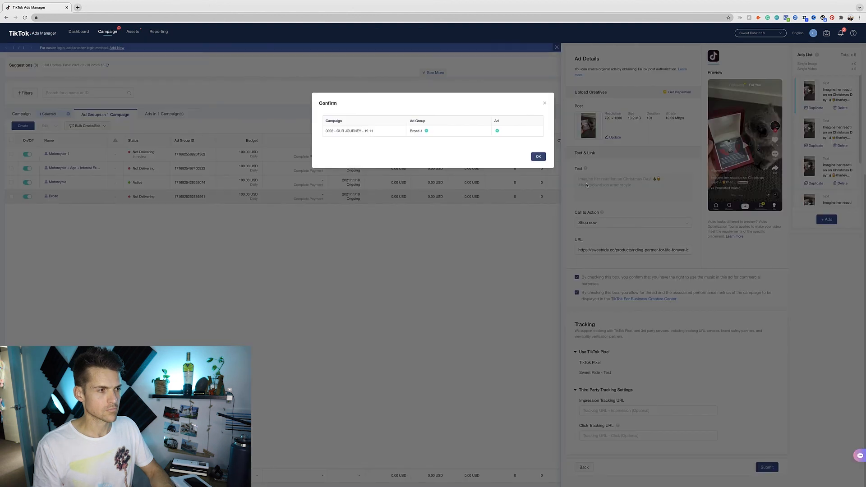
{"action": "left_click", "coordinate": [538, 157]}
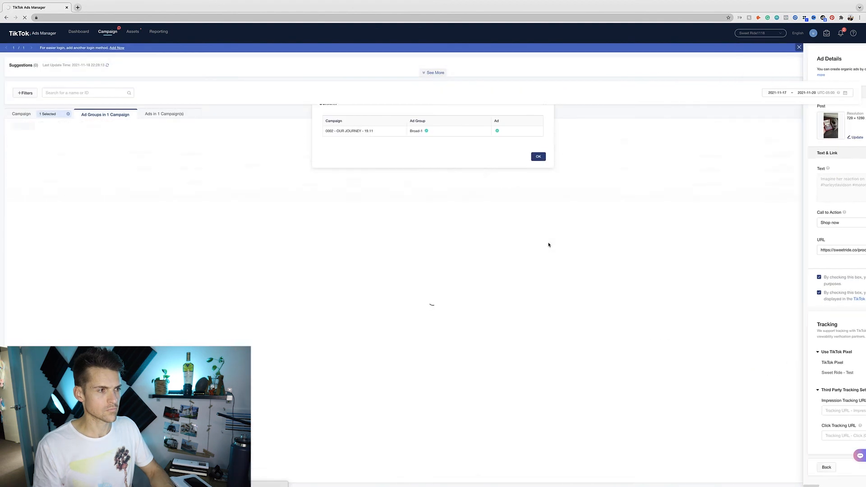